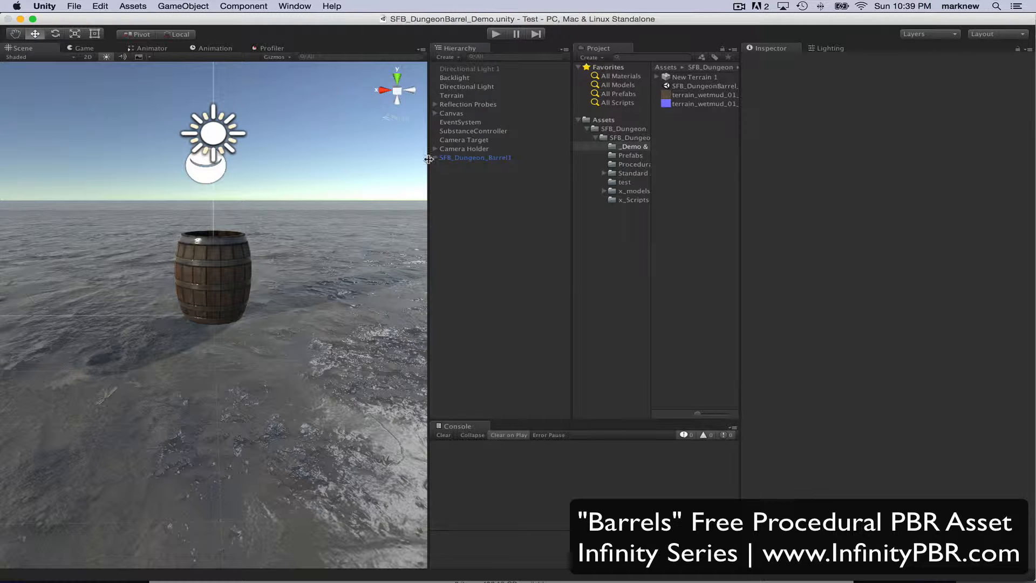
# Select the Barrel_1x105_Wood mesh inside SFB_Dungeon_Barrel1 and frame it in the scene.
pyautogui.click(435, 158)
pyautogui.click(500, 165)
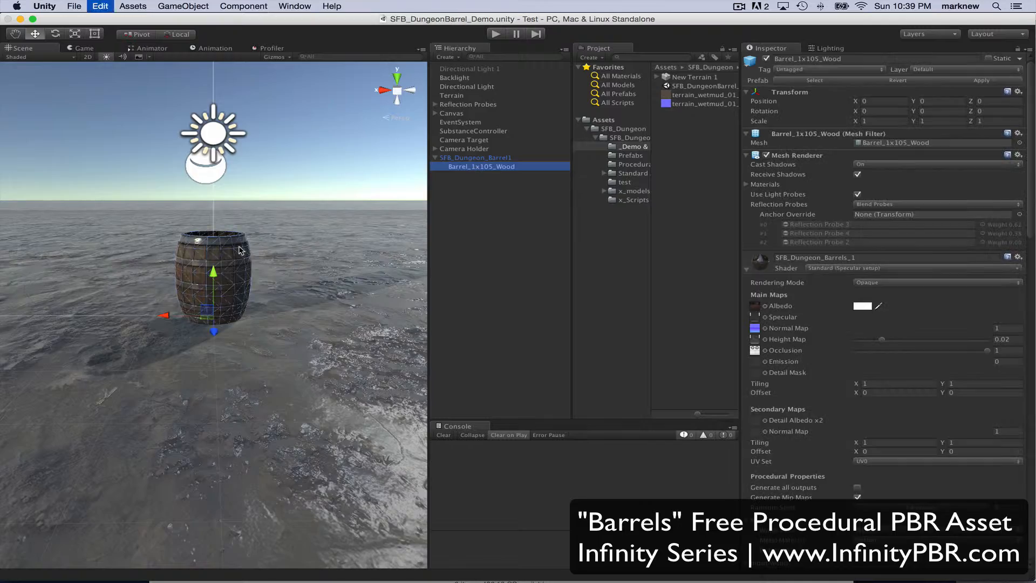
pyautogui.press('f')
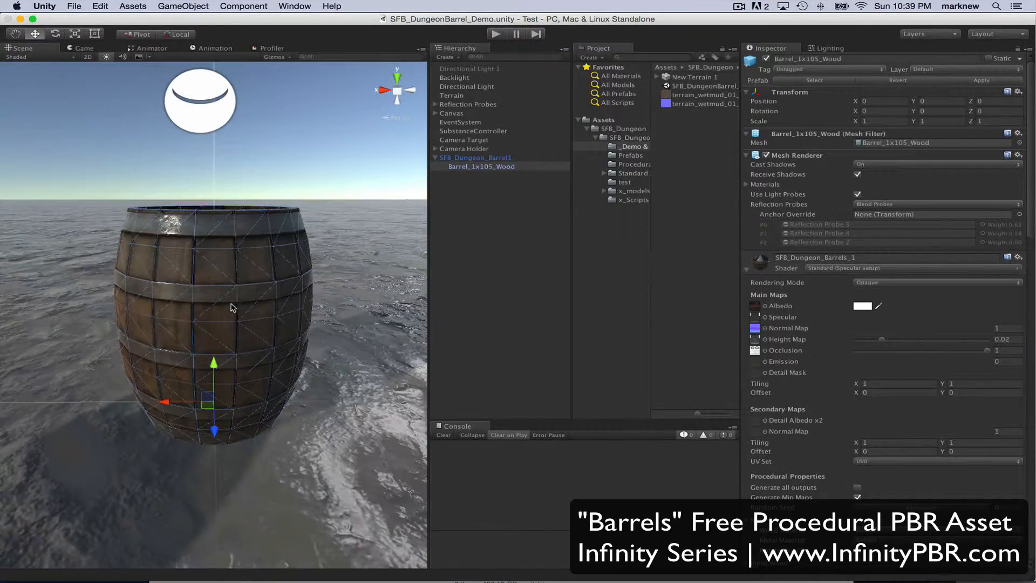
pyautogui.keyDown('alt'); pyautogui.moveTo(231, 308); pyautogui.dragTo(131, 274); pyautogui.keyUp('alt')
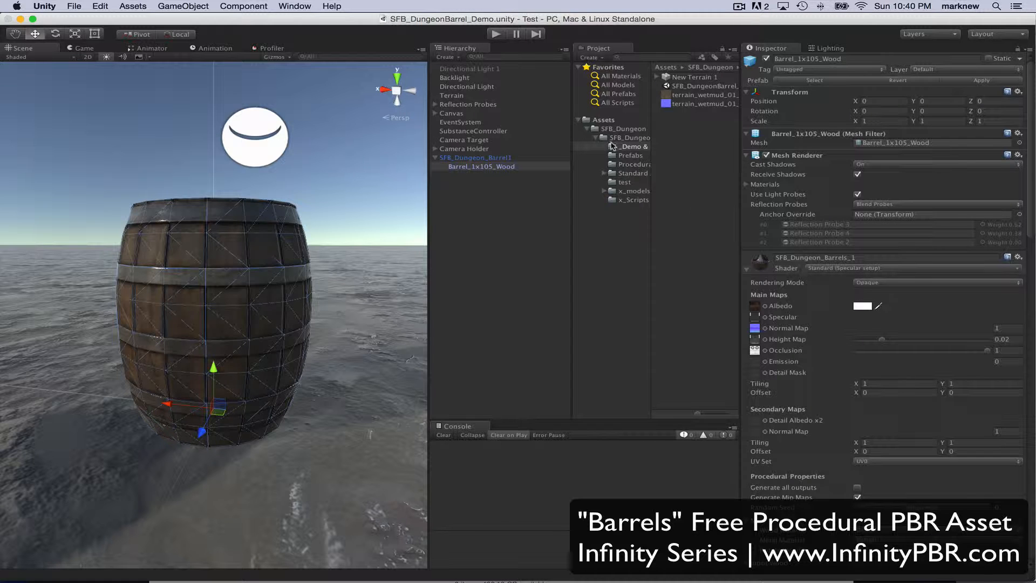
# Expand the barrel substance in the procedural materials folder and select its SFB_Dungeon_Barrels_1 material.
pyautogui.click(628, 166)
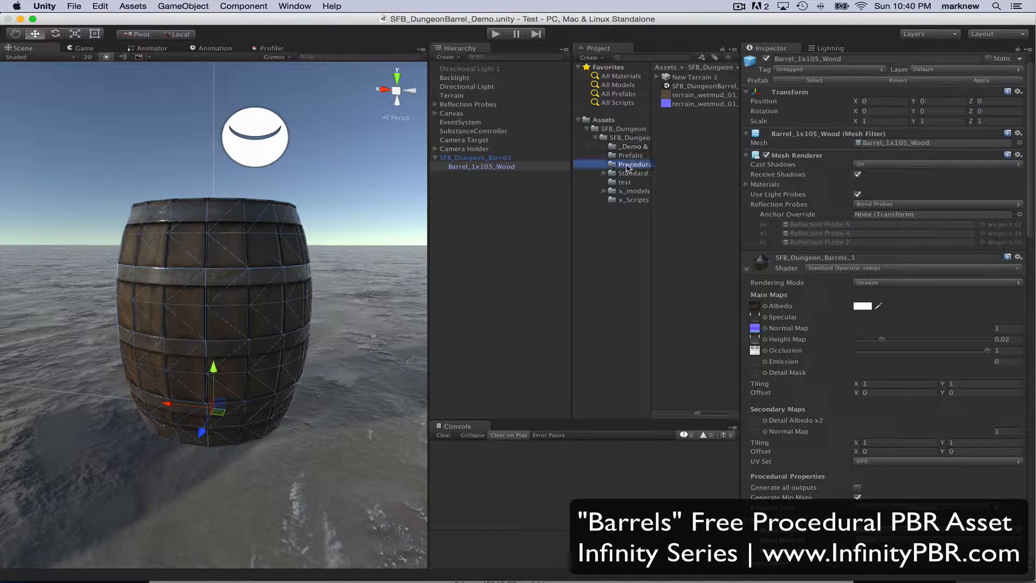
pyautogui.click(657, 78)
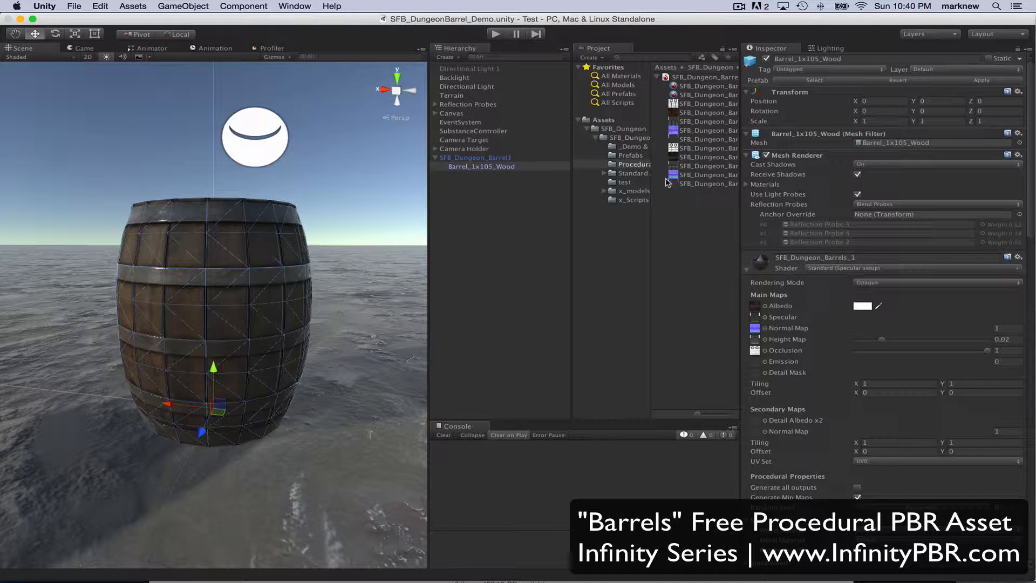
pyautogui.click(696, 87)
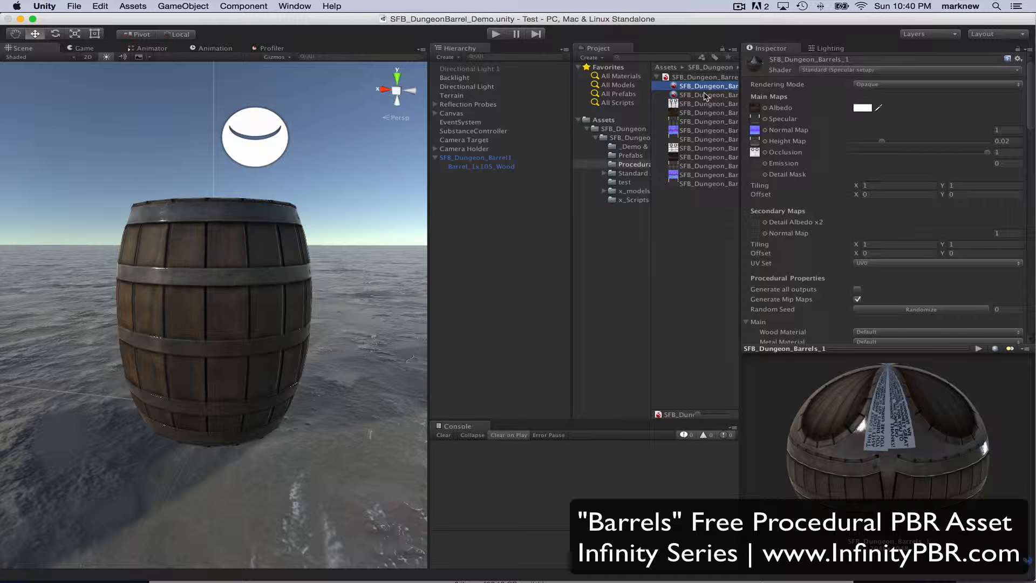
# Try the substance's second material on the barrel, then reassign SFB_Dungeon_Barrels_1 to Barrel_1x105_Wood.
pyautogui.moveTo(704, 96); pyautogui.dragTo(189, 340)
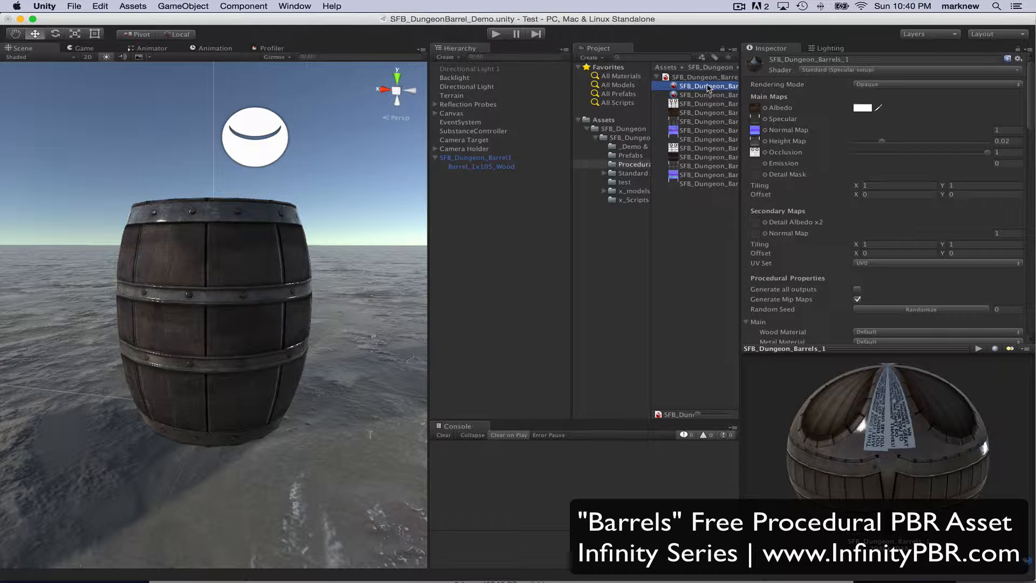
pyautogui.moveTo(708, 88); pyautogui.dragTo(483, 167)
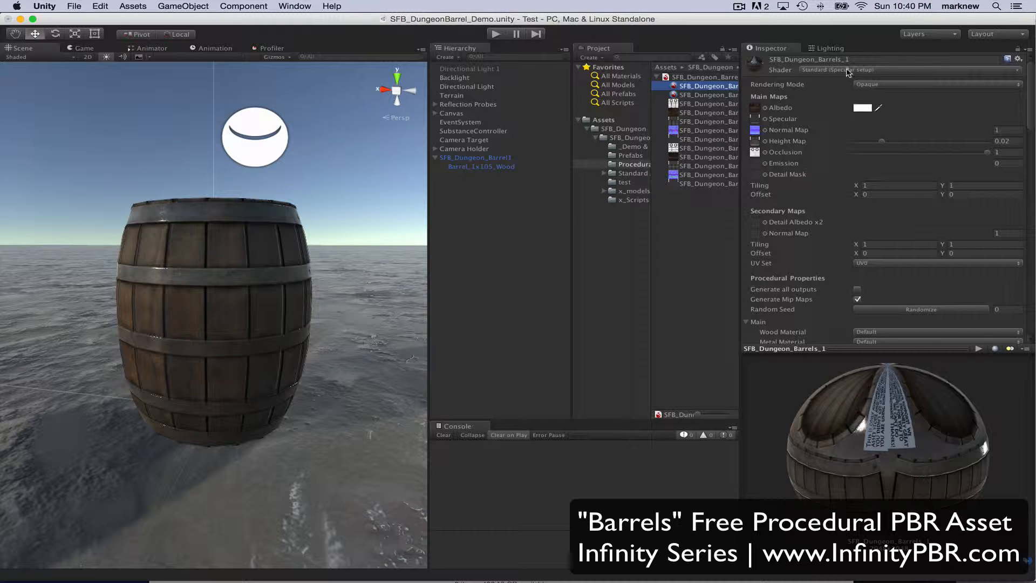
# Switch the SFB_Dungeon_Barrels_1 material to the Standard shader and turn on generation of all outputs.
pyautogui.click(850, 71)
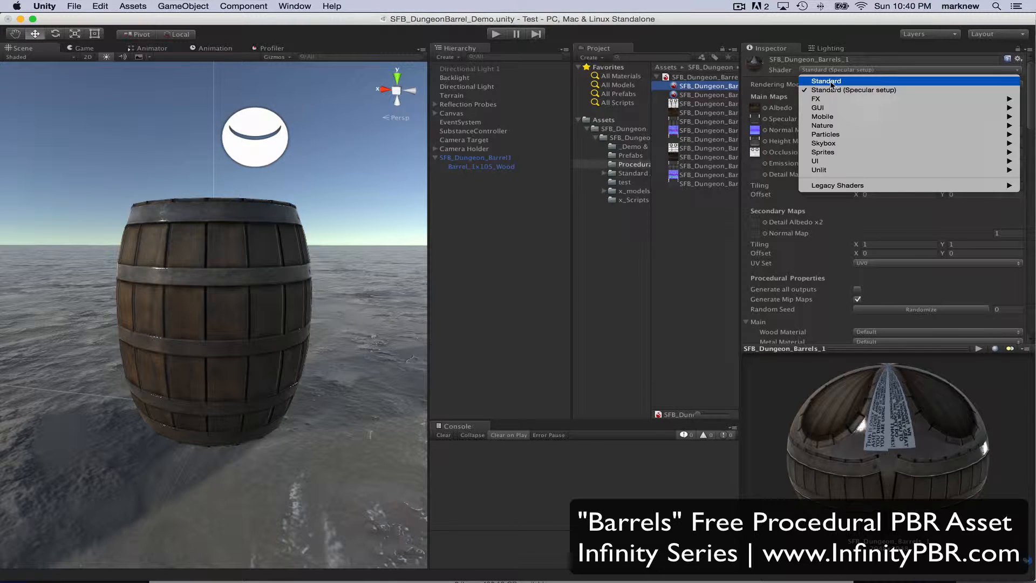
pyautogui.click(832, 82)
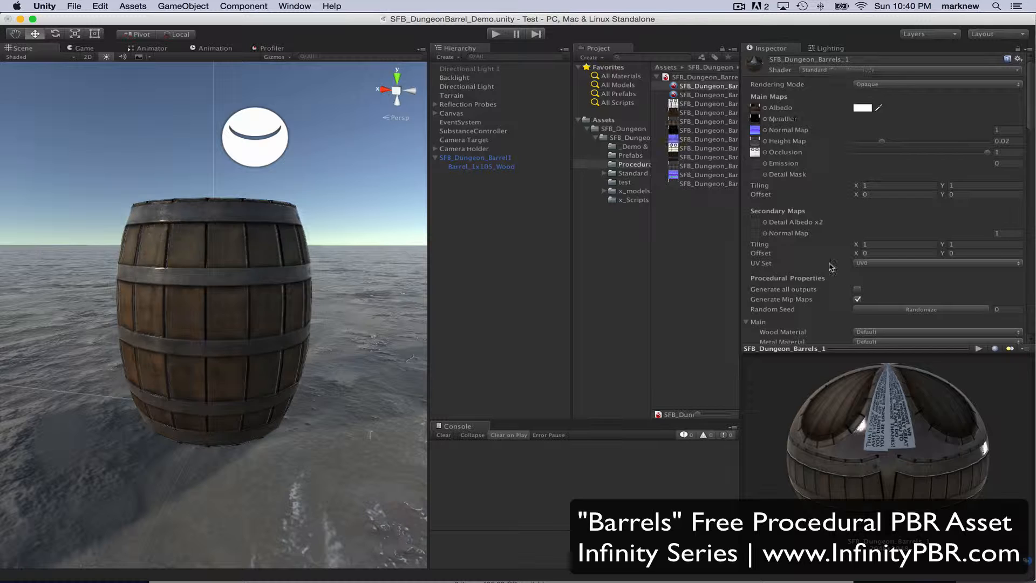
pyautogui.click(857, 291)
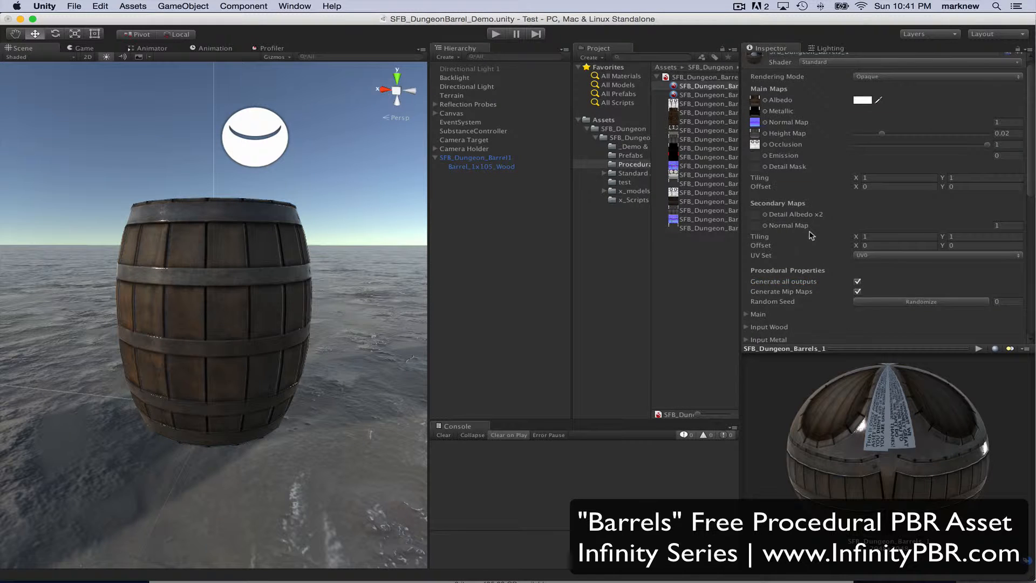
# Examine the available wood and metal material choices in the Main procedural properties.
pyautogui.scroll(-5, 811, 235)
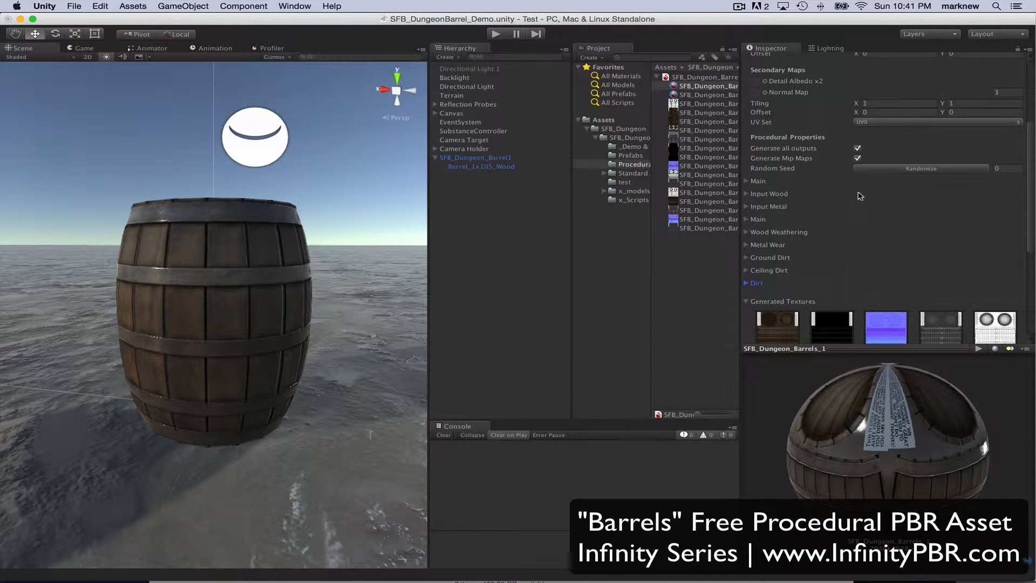
pyautogui.click(747, 182)
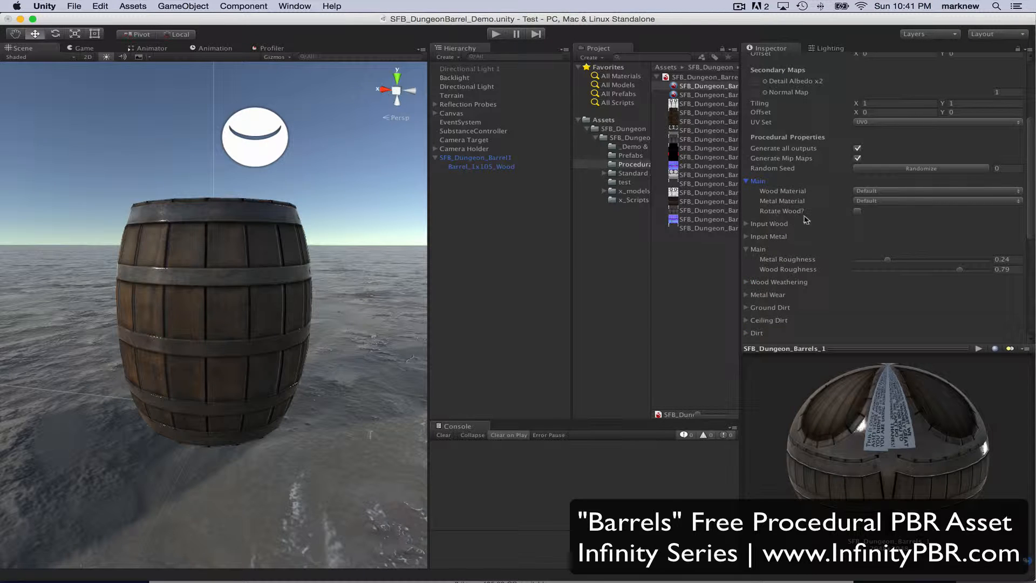
pyautogui.click(874, 192)
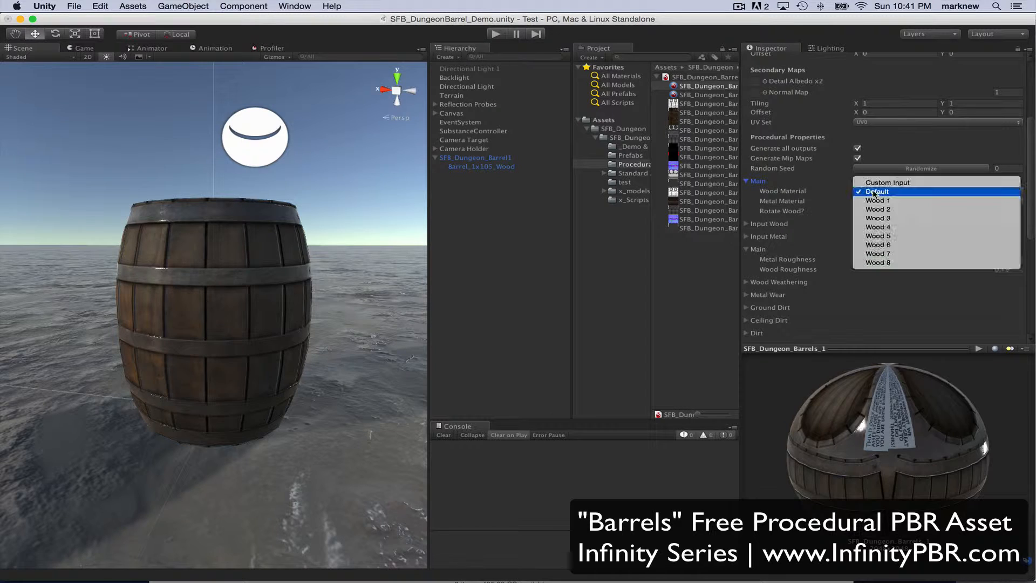
pyautogui.click(835, 195)
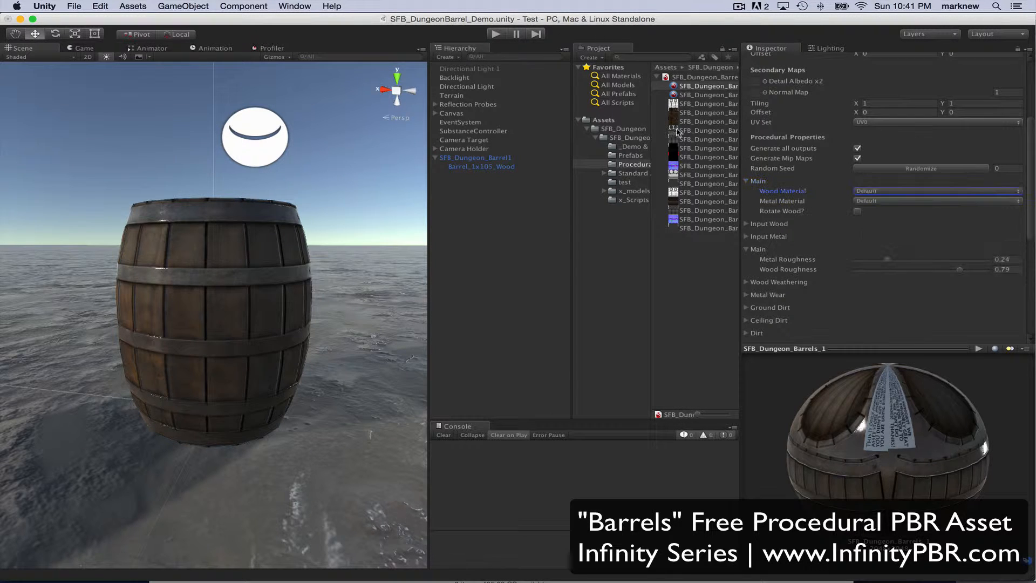
pyautogui.click(870, 203)
pyautogui.click(825, 200)
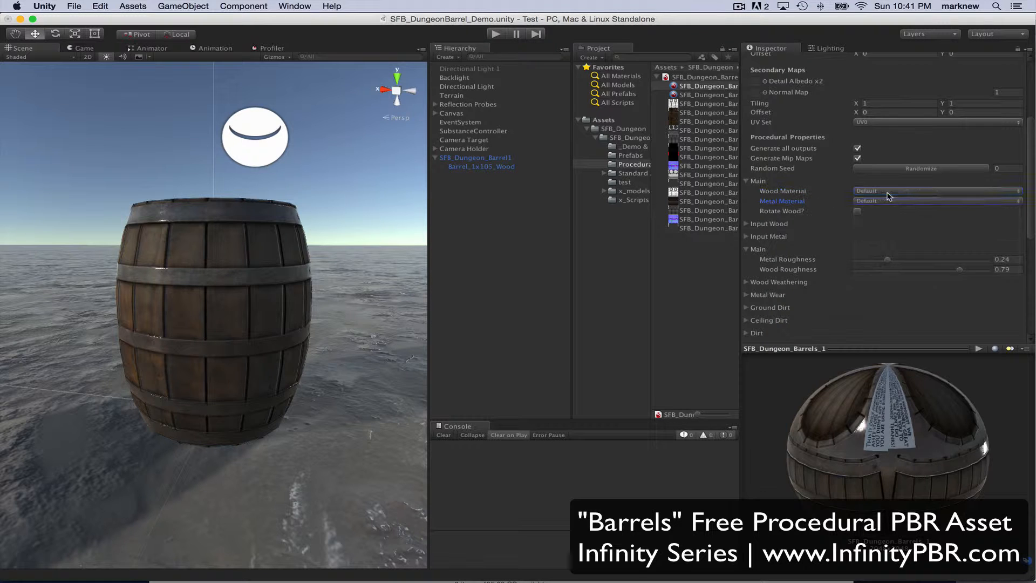
pyautogui.click(888, 192)
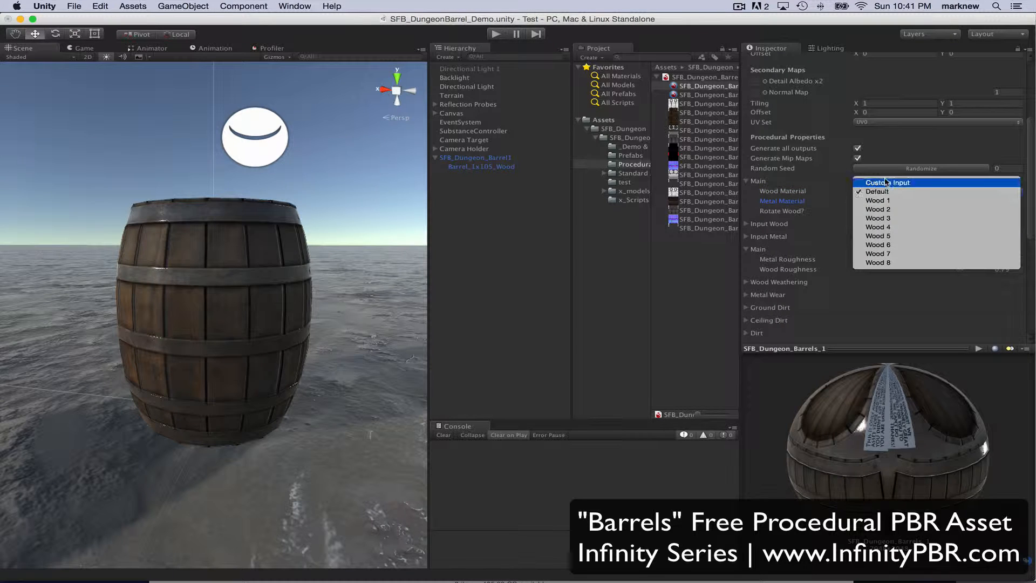
pyautogui.click(813, 182)
pyautogui.click(872, 203)
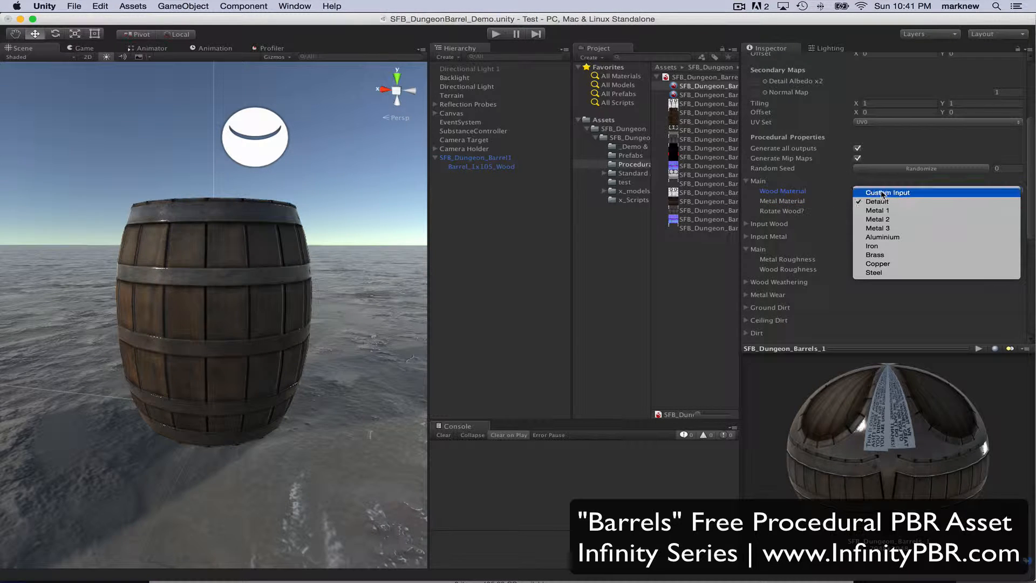
pyautogui.click(804, 196)
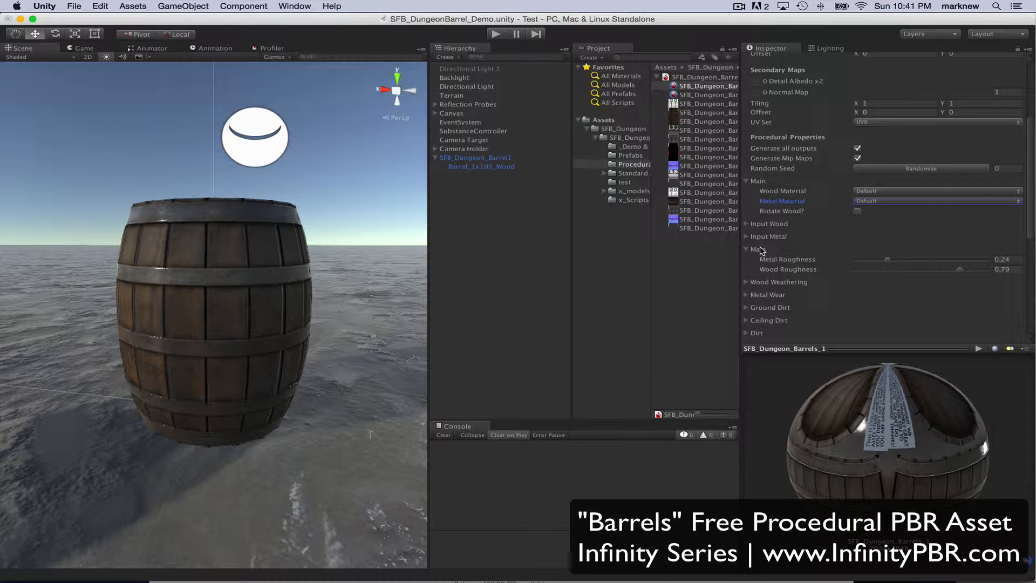
# Examine the custom texture slots under Input Metal and Input Wood, then collapse both groups.
pyautogui.click(747, 238)
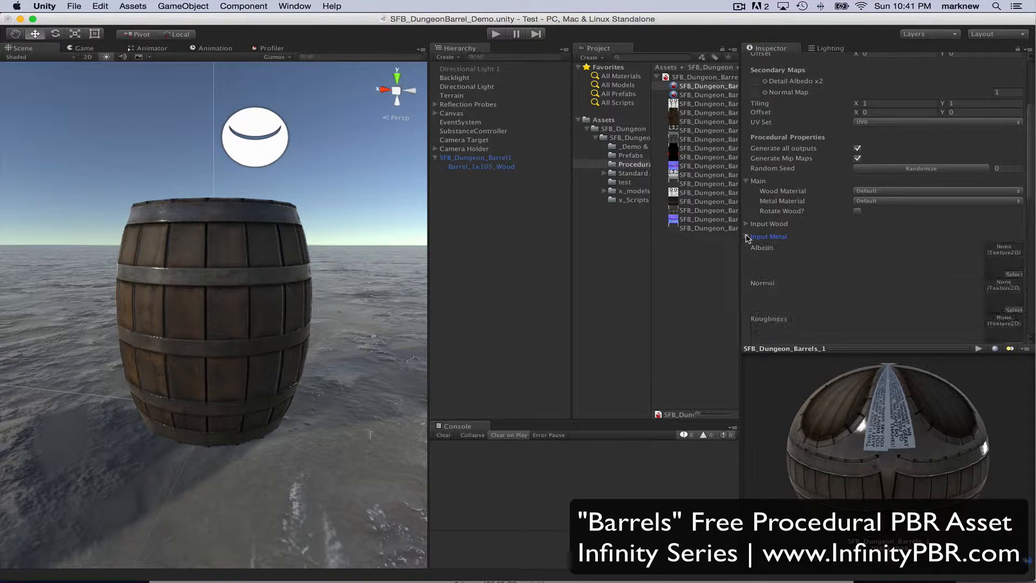
pyautogui.scroll(-6, 954, 255)
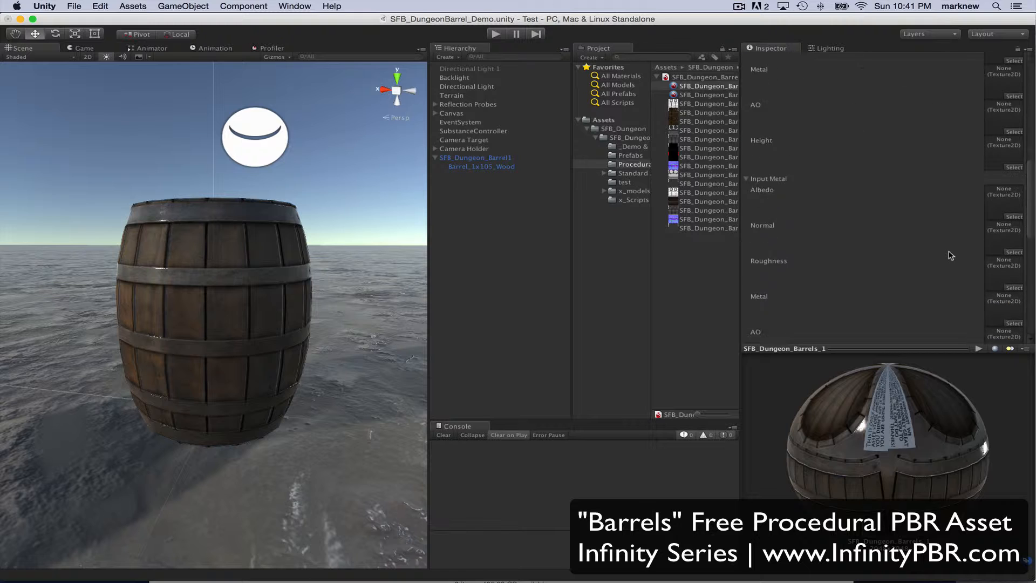
pyautogui.scroll(10, 954, 255)
pyautogui.click(766, 165)
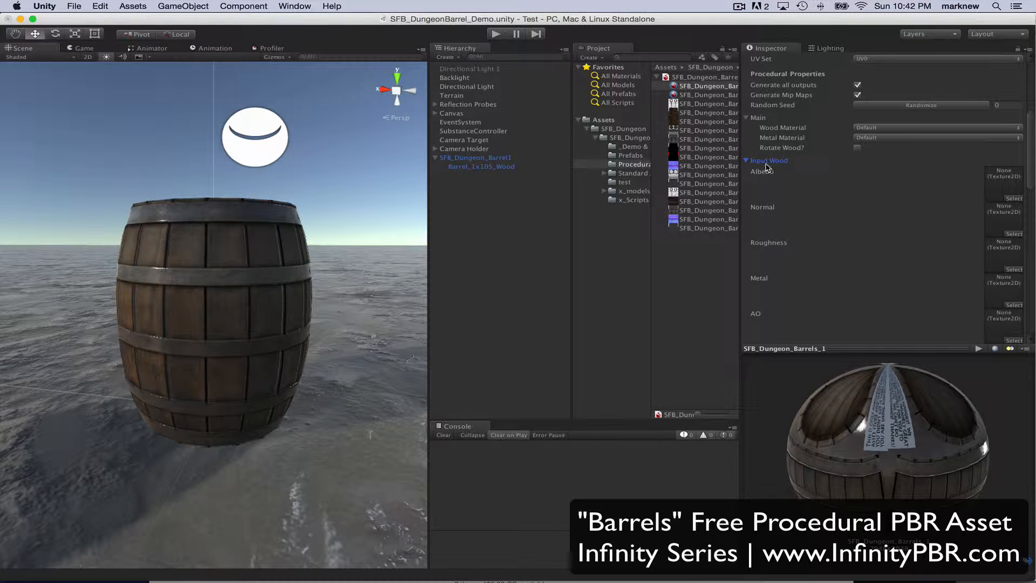
pyautogui.click(747, 162)
pyautogui.click(747, 174)
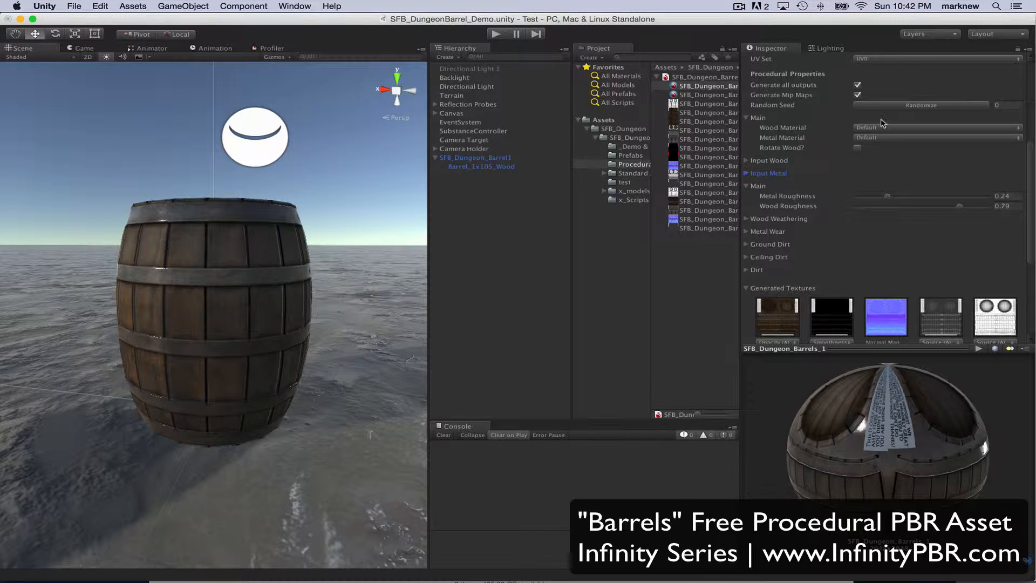
# Set the barrel's wood material to Wood 6 and enable Rotate Wood.
pyautogui.click(884, 128)
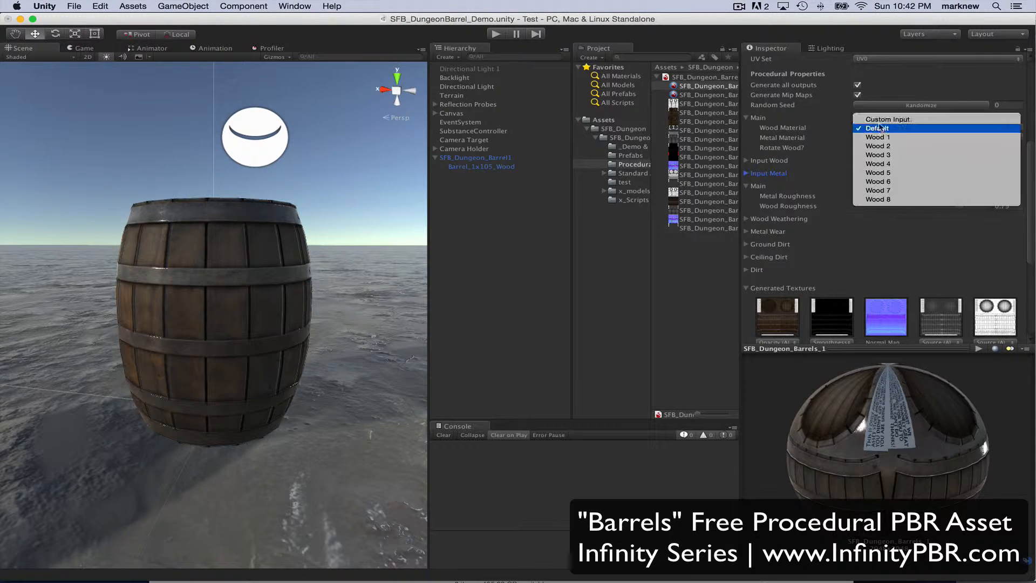
pyautogui.click(819, 133)
pyautogui.scroll(3, 885, 162)
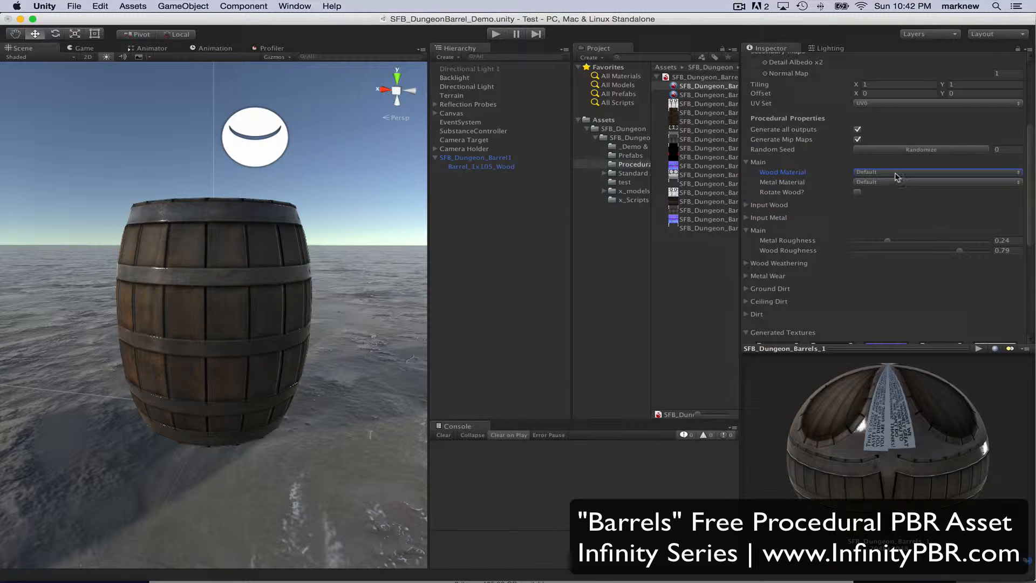
pyautogui.click(867, 173)
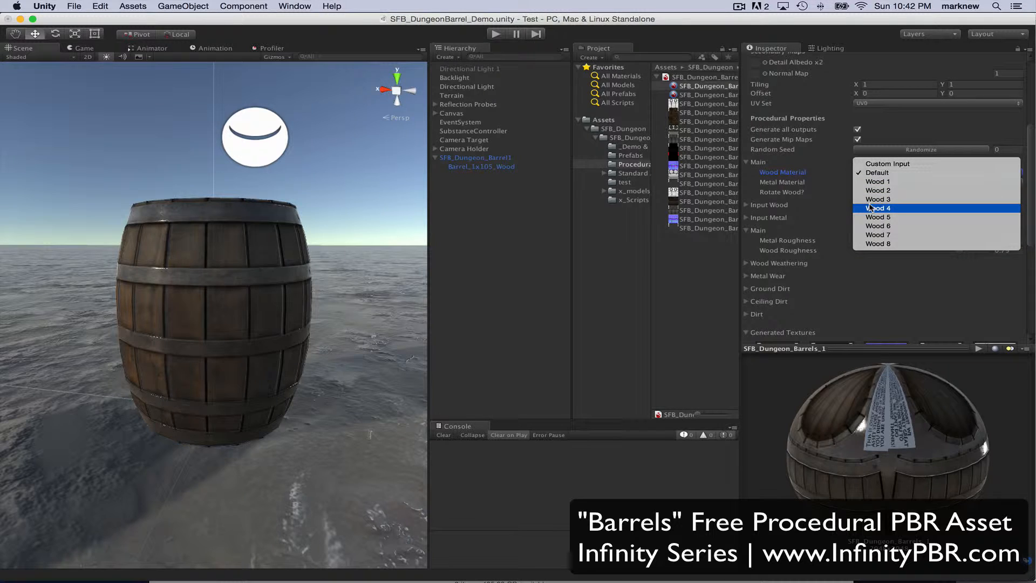
pyautogui.click(876, 226)
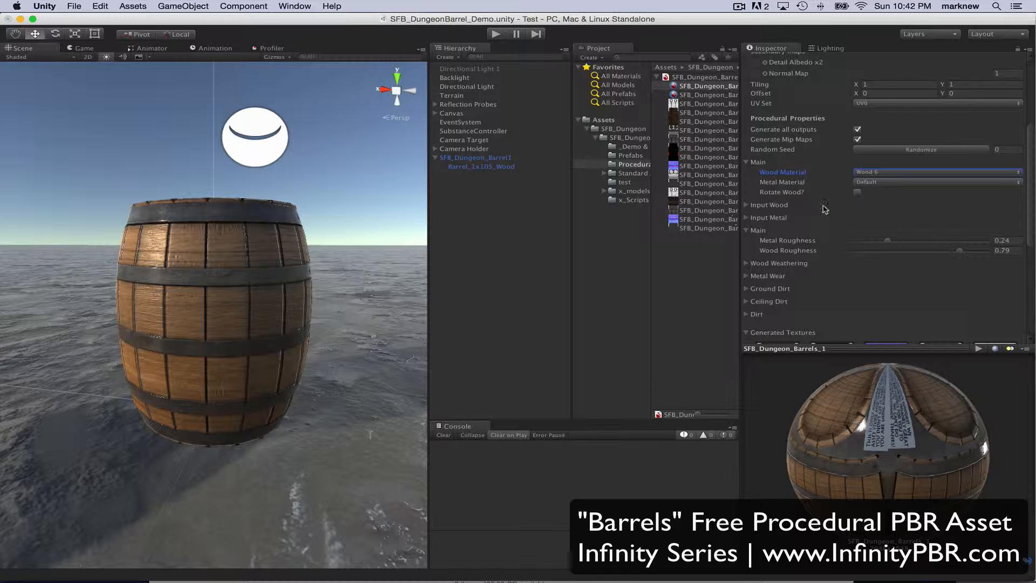
pyautogui.click(857, 193)
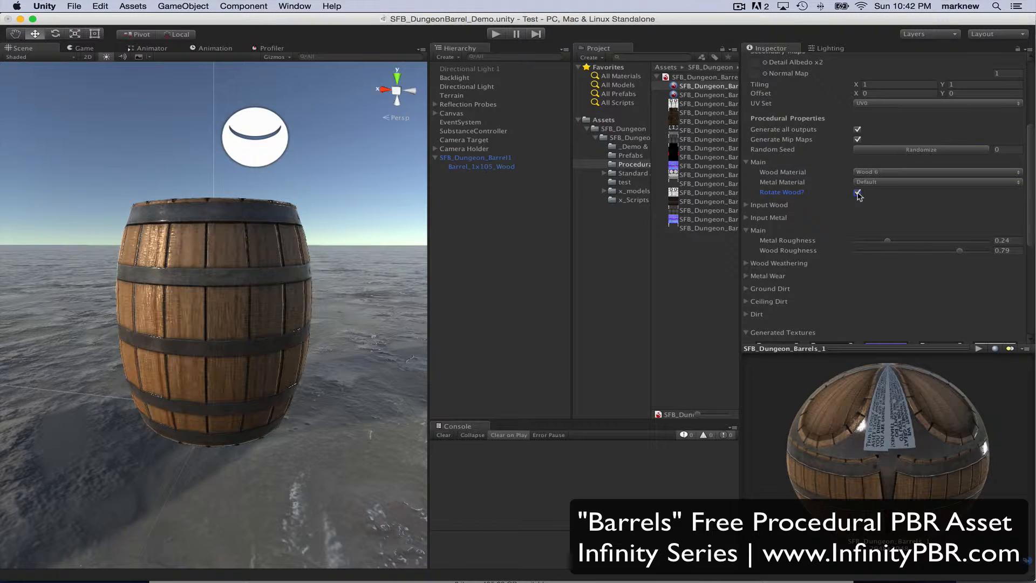
pyautogui.keyDown('alt'); pyautogui.moveTo(221, 323); pyautogui.dragTo(777, 188); pyautogui.keyUp('alt')
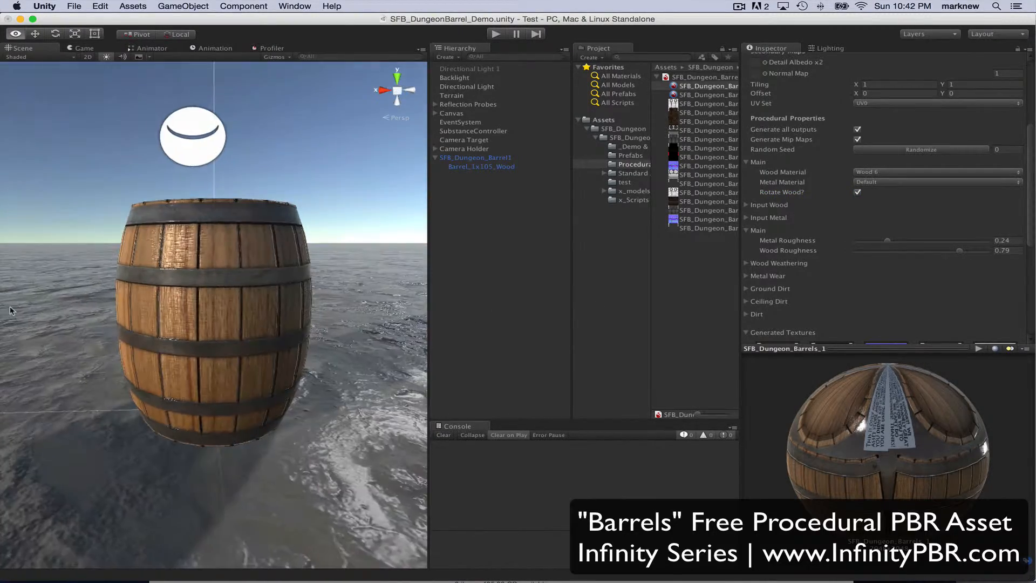
# Set the barrel's metal material to Metal 3 and view the bands from another side.
pyautogui.click(889, 183)
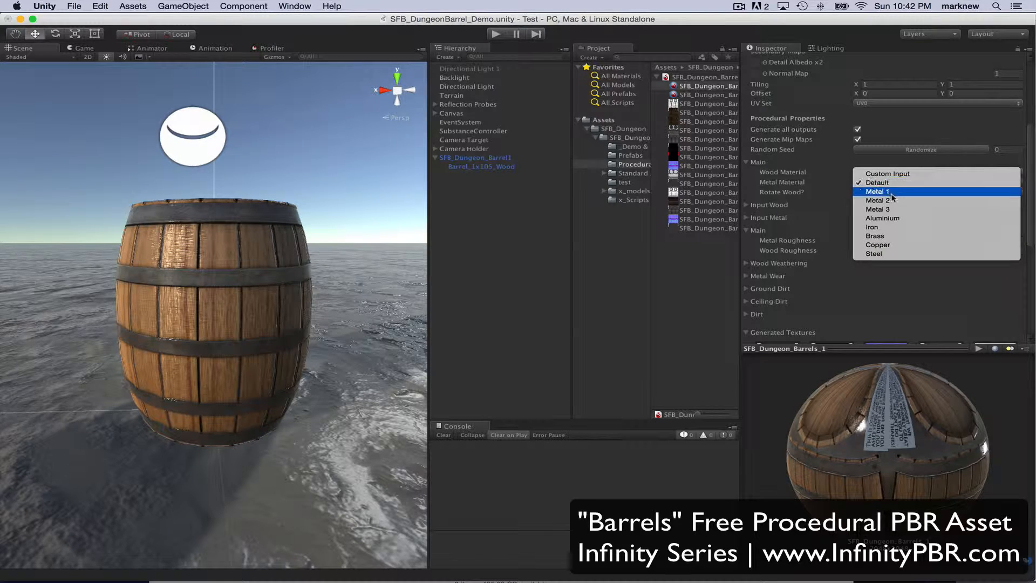
pyautogui.click(878, 209)
pyautogui.keyDown('alt'); pyautogui.moveTo(485, 176); pyautogui.dragTo(199, 291); pyautogui.keyUp('alt')
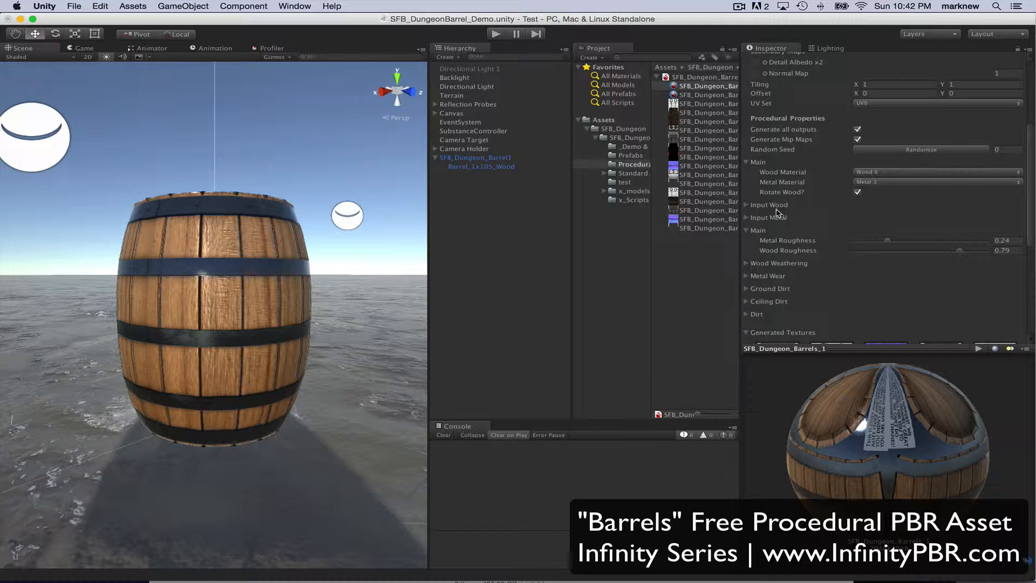
# Collapse the Main properties and expand the Wood Weathering settings of the barrel material.
pyautogui.scroll(-1, 785, 224)
pyautogui.click(746, 151)
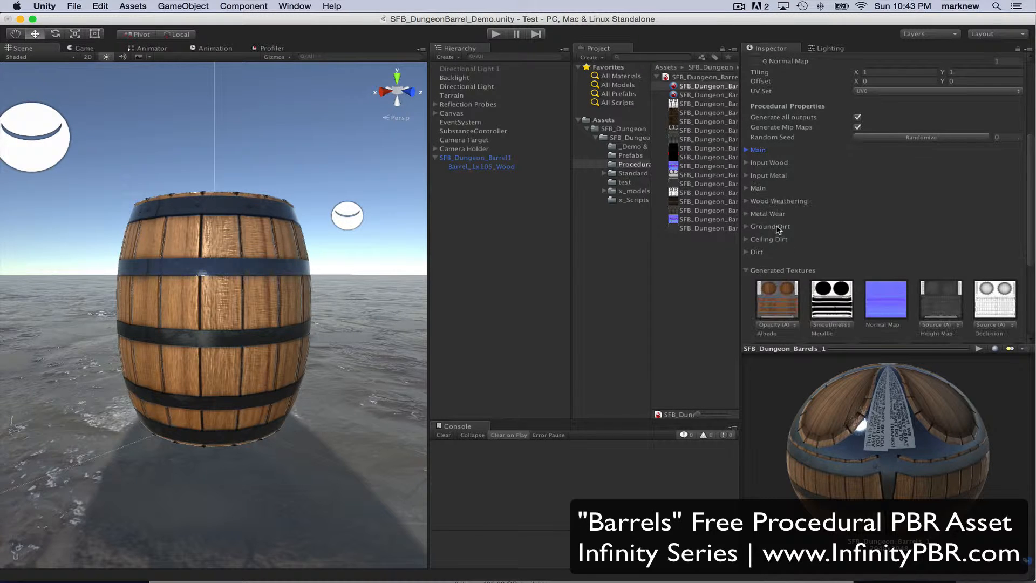
pyautogui.click(747, 151)
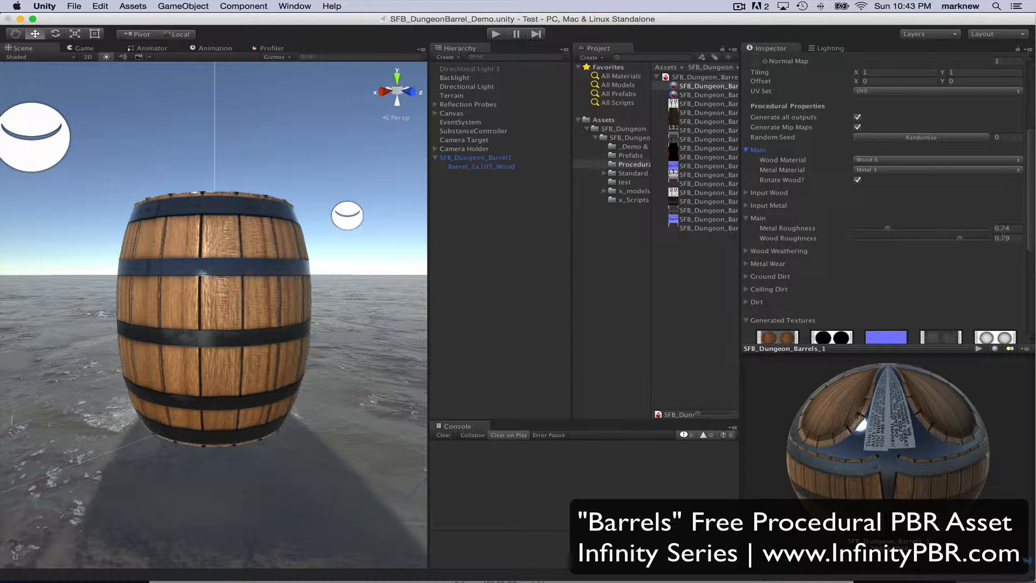
pyautogui.click(747, 150)
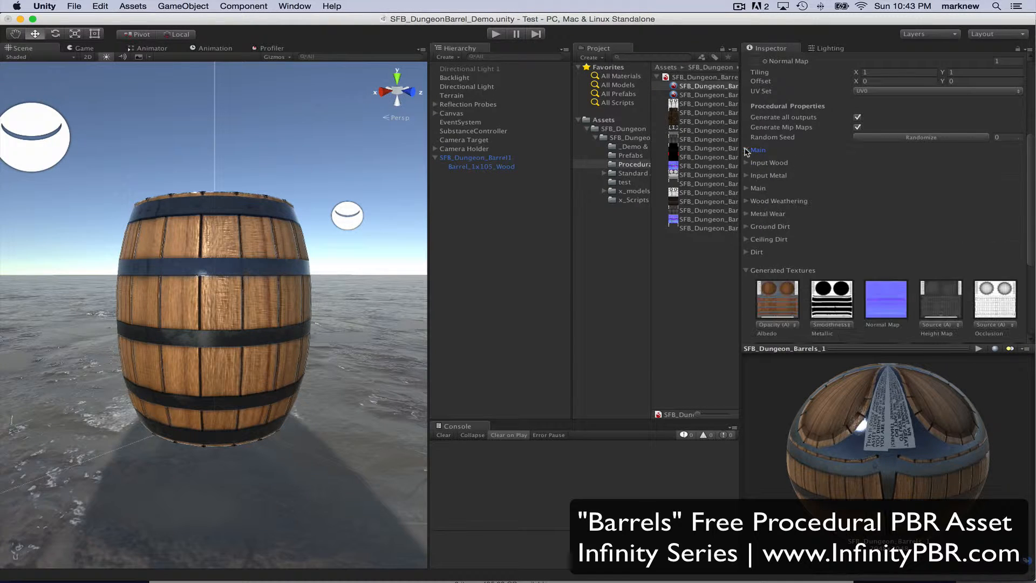
pyautogui.click(745, 201)
pyautogui.scroll(-3, 788, 252)
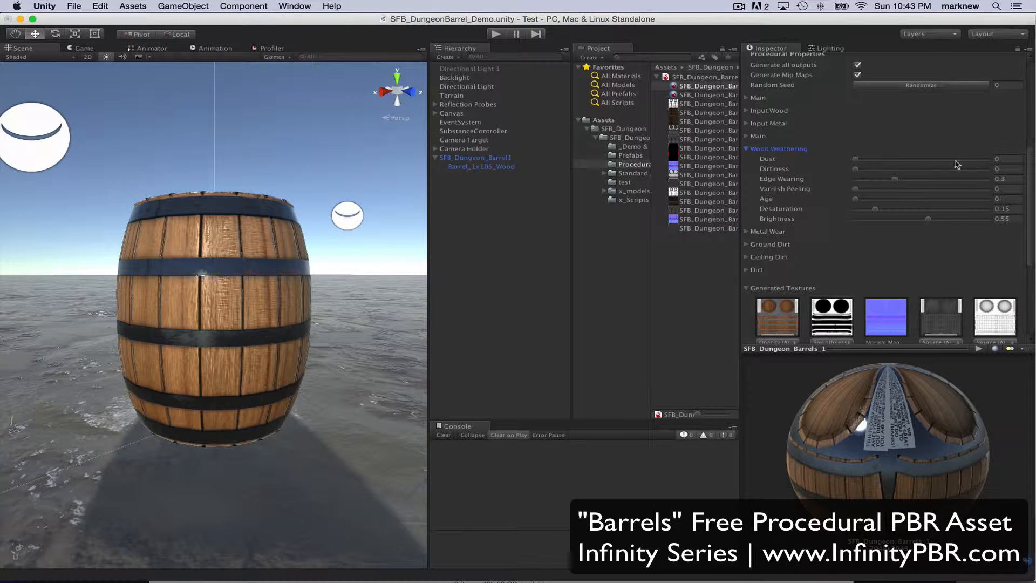
# Set the Wood Weathering Dust to 0.289 and Dirtiness to 0.462, checking the barrel's lid and sides.
pyautogui.moveTo(947, 162); pyautogui.dragTo(981, 163)
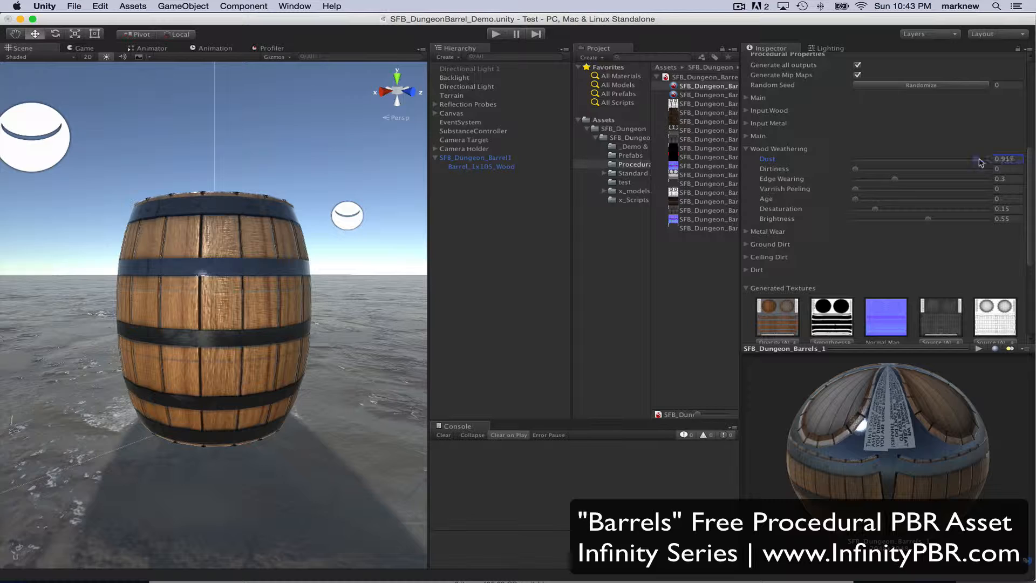
pyautogui.keyDown('alt'); pyautogui.moveTo(251, 273); pyautogui.dragTo(200, 451); pyautogui.keyUp('alt')
pyautogui.moveTo(975, 161); pyautogui.dragTo(917, 157)
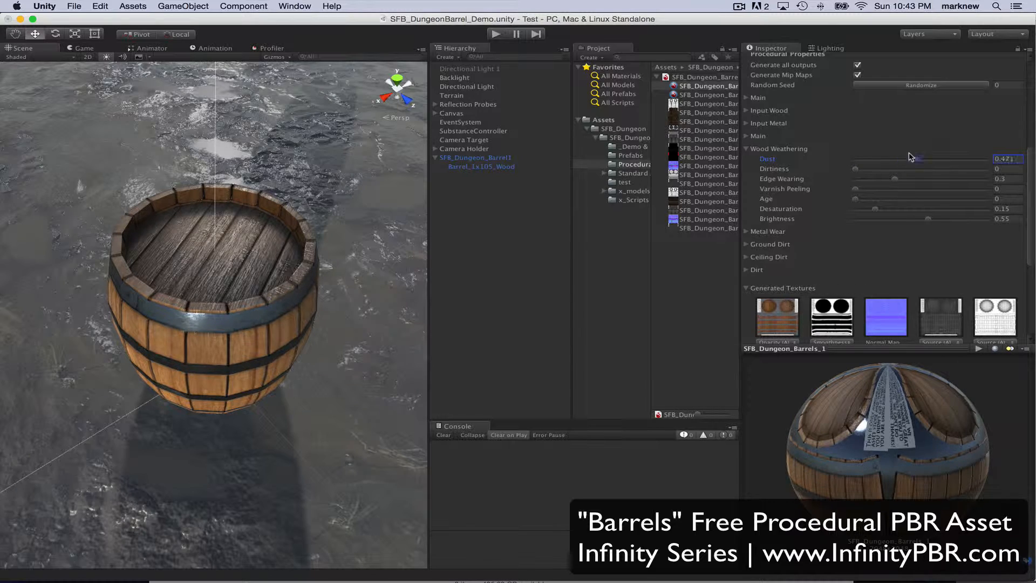
pyautogui.keyDown('alt'); pyautogui.moveTo(295, 321); pyautogui.dragTo(388, 247); pyautogui.keyUp('alt')
pyautogui.moveTo(917, 159)
pyautogui.mouseDown()
pyautogui.moveTo(894, 159)
pyautogui.moveTo(893, 173)
pyautogui.moveTo(1017, 172)
pyautogui.moveTo(889, 166)
pyautogui.moveTo(914, 166)
pyautogui.mouseUp()
pyautogui.keyDown('alt'); pyautogui.moveTo(319, 337); pyautogui.dragTo(393, 262); pyautogui.keyUp('alt')
# Set the wood's Edge Wearing to 0, Age to 0.894, Varnish Peeling to 0.075, Desaturation to 0.145 and Brightness to 0.545.
pyautogui.moveTo(895, 180); pyautogui.dragTo(970, 201)
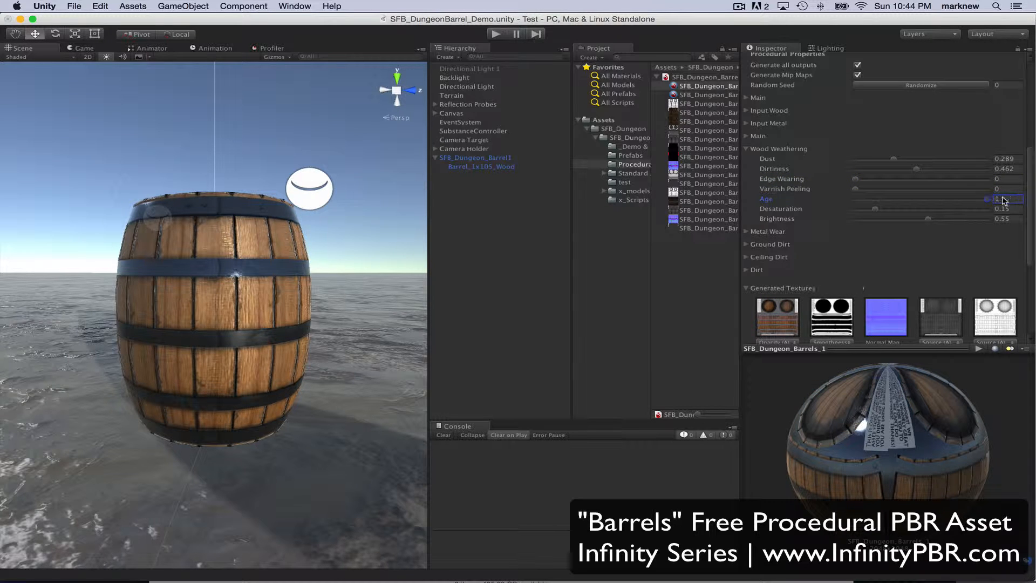
pyautogui.moveTo(1010, 200); pyautogui.dragTo(868, 191)
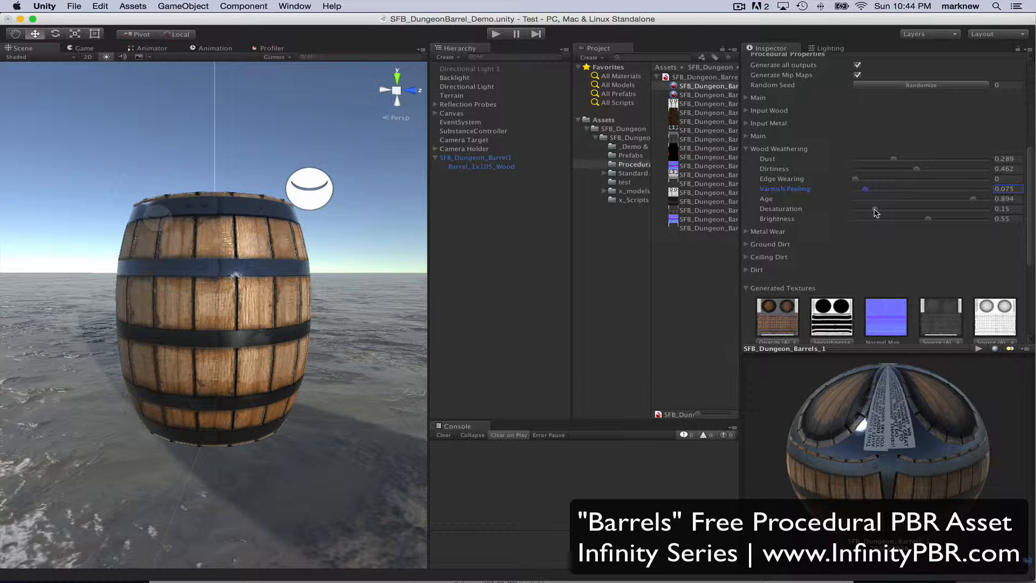
pyautogui.moveTo(875, 212); pyautogui.dragTo(928, 219)
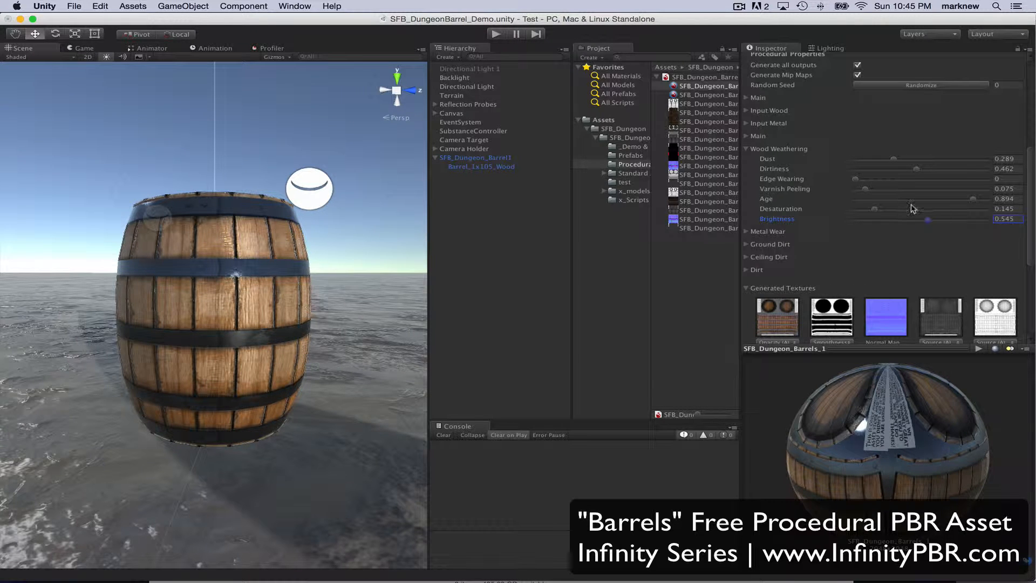
# Inspect the weathered planks up close and reduce the wood's Varnish Peeling to 0.061.
pyautogui.keyDown('alt'); pyautogui.moveTo(198, 300); pyautogui.dragTo(315, 306); pyautogui.keyUp('alt')
pyautogui.scroll(-8, 346, 303)
pyautogui.scroll(5, 386, 276)
pyautogui.scroll(5, 317, 307)
pyautogui.scroll(-3, 317, 306)
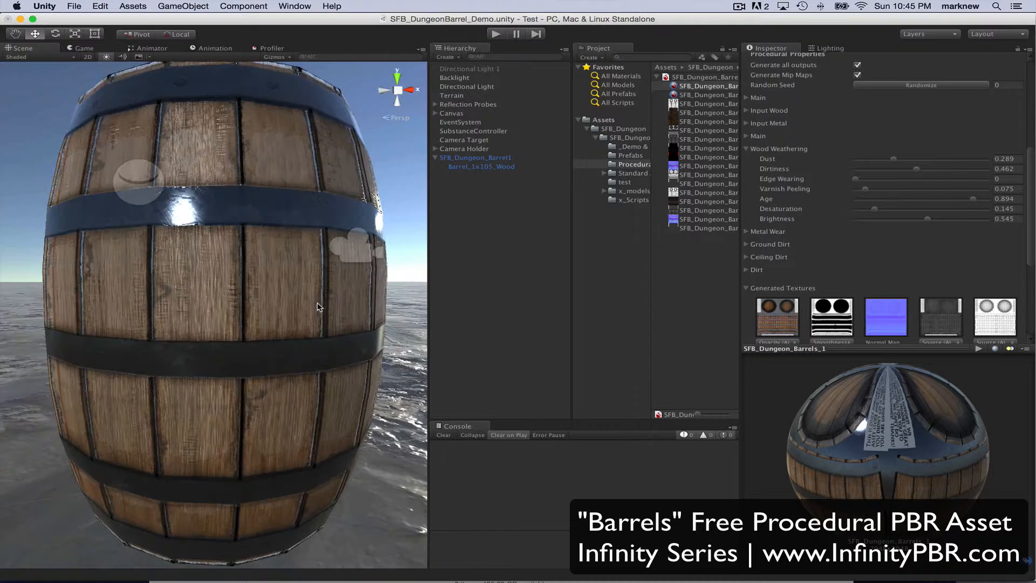
pyautogui.click(864, 189)
pyautogui.moveTo(865, 191); pyautogui.dragTo(847, 194)
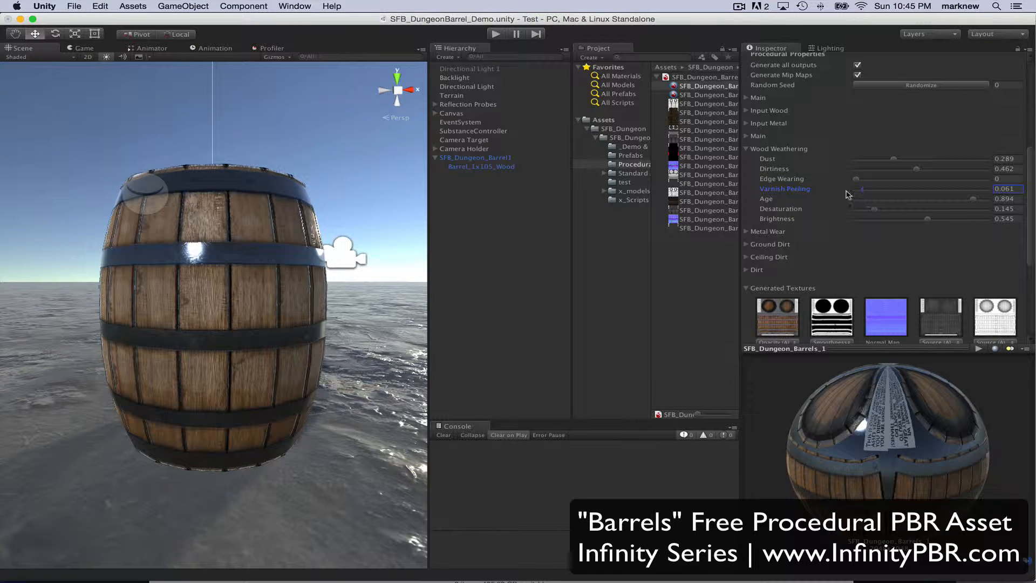
pyautogui.scroll(-3, 299, 355)
pyautogui.keyDown('alt'); pyautogui.moveTo(299, 355); pyautogui.dragTo(129, 377); pyautogui.keyUp('alt')
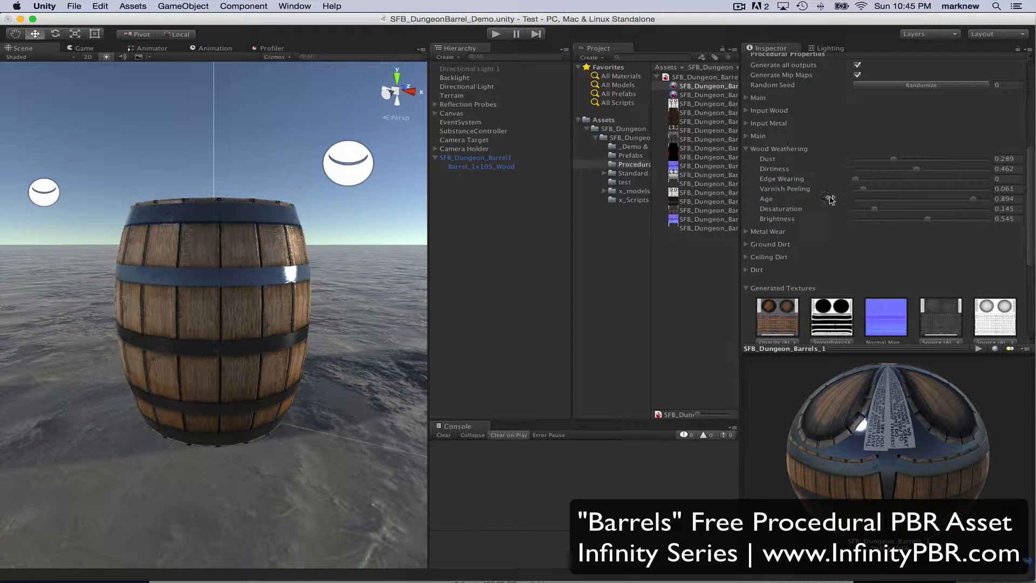
# Switch from Wood Weathering to Metal Wear and set its Dust to 0.644, Dirtiness to 0.946 and Edge Wearing to 0.921.
pyautogui.click(746, 149)
pyautogui.click(746, 161)
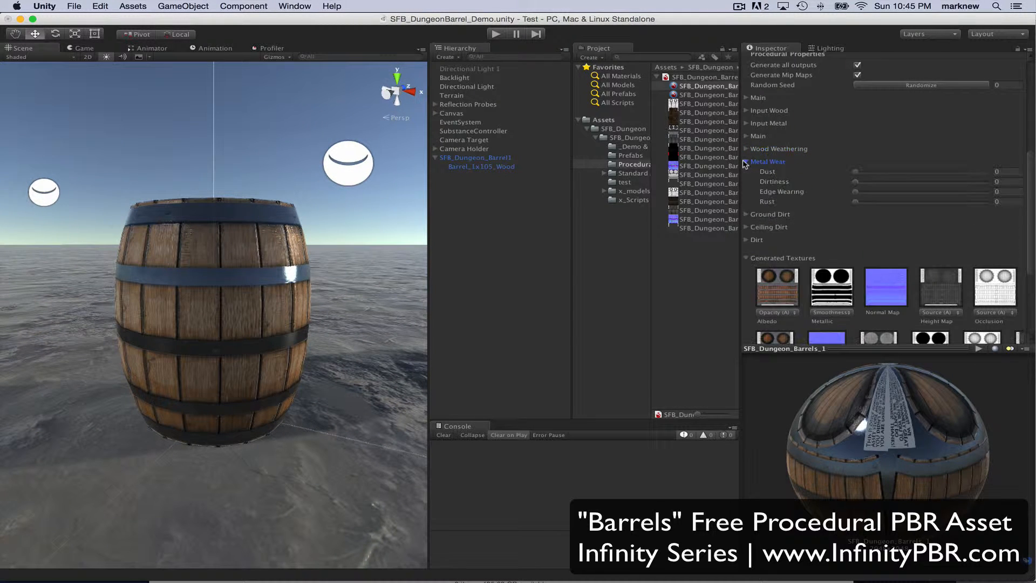
pyautogui.click(940, 170)
pyautogui.moveTo(940, 172)
pyautogui.mouseDown()
pyautogui.moveTo(927, 172)
pyautogui.moveTo(939, 172)
pyautogui.mouseUp()
pyautogui.click(857, 182)
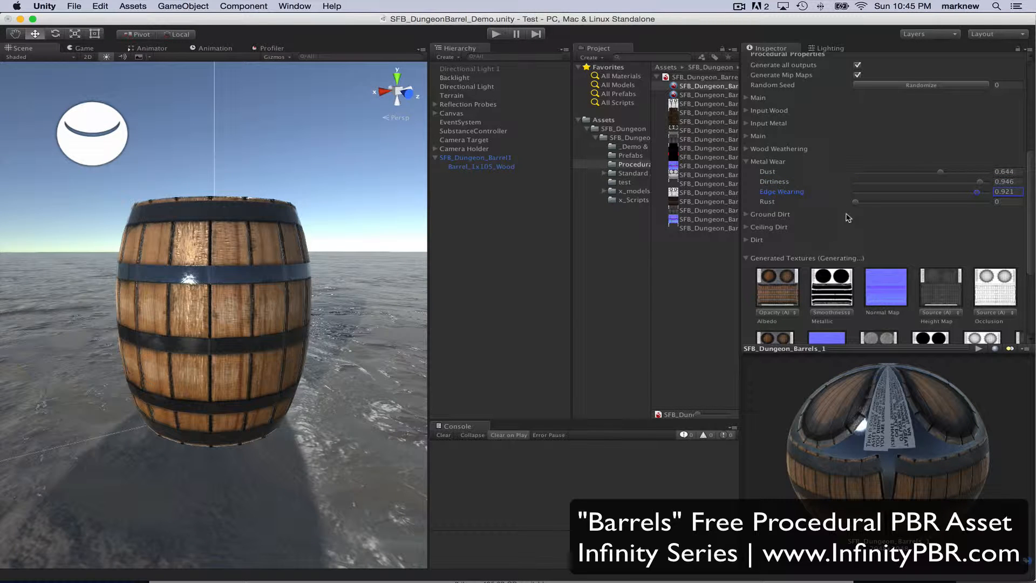
# Set the Metal Wear Rust to 0.454 and inspect the metal bands from several sides.
pyautogui.click(856, 202)
pyautogui.moveTo(917, 206); pyautogui.dragTo(917, 205)
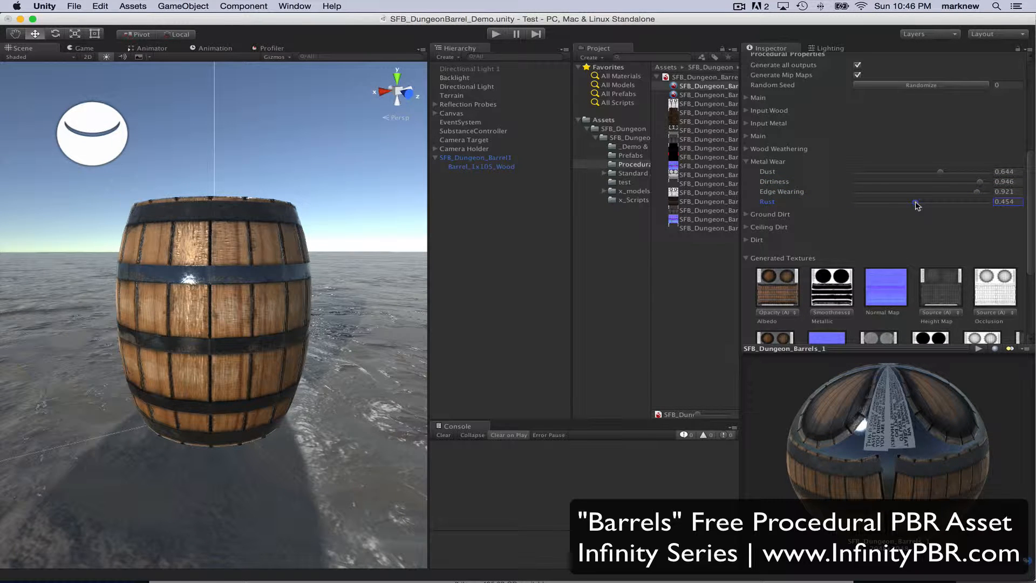
pyautogui.keyDown('alt'); pyautogui.moveTo(195, 300); pyautogui.dragTo(450, 220); pyautogui.keyUp('alt')
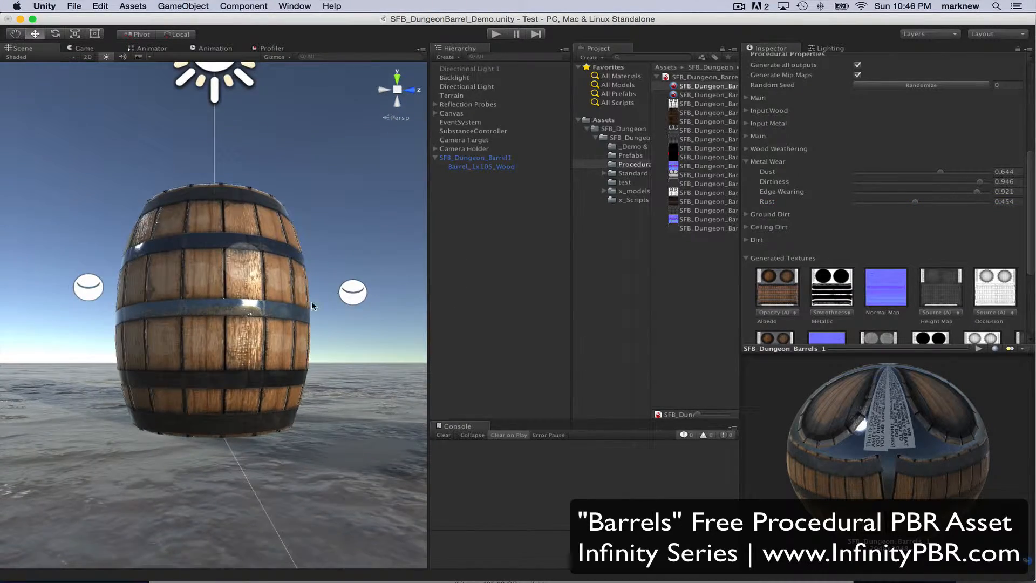
pyautogui.scroll(5, 307, 305)
pyautogui.keyDown('alt'); pyautogui.moveTo(307, 308); pyautogui.dragTo(543, 337); pyautogui.keyUp('alt')
pyautogui.scroll(-5, 298, 346)
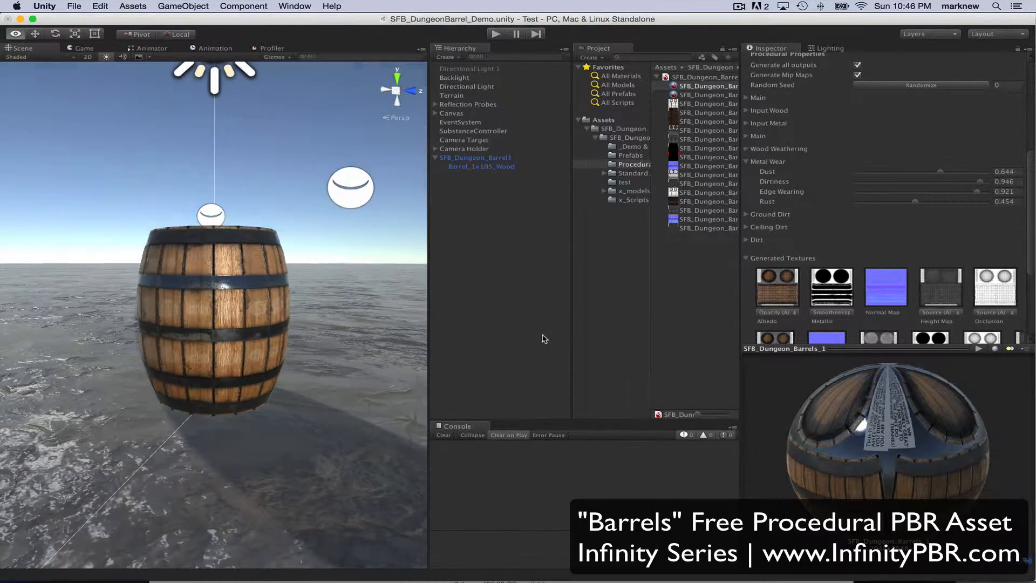
# Switch from Metal Wear to Ground Dirt and set its Height to 0.392, Level to 0.687 and Contrast to 0.646.
pyautogui.click(747, 161)
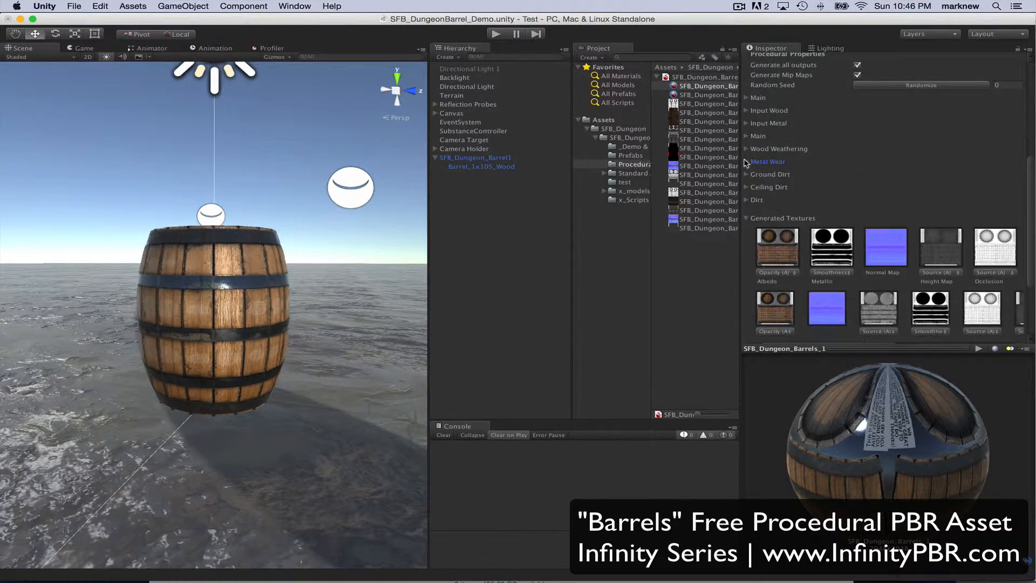
pyautogui.click(747, 174)
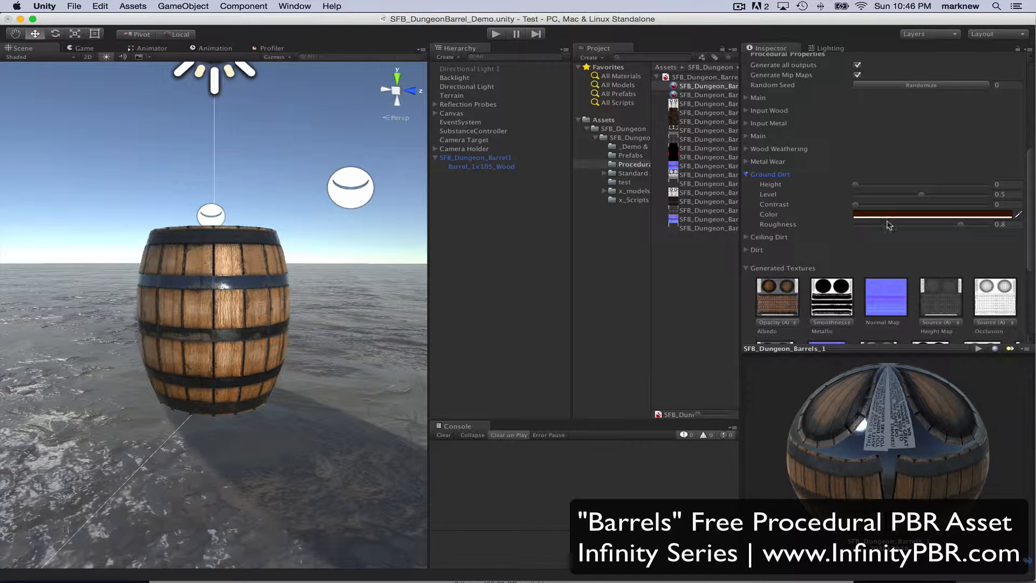
pyautogui.click(894, 184)
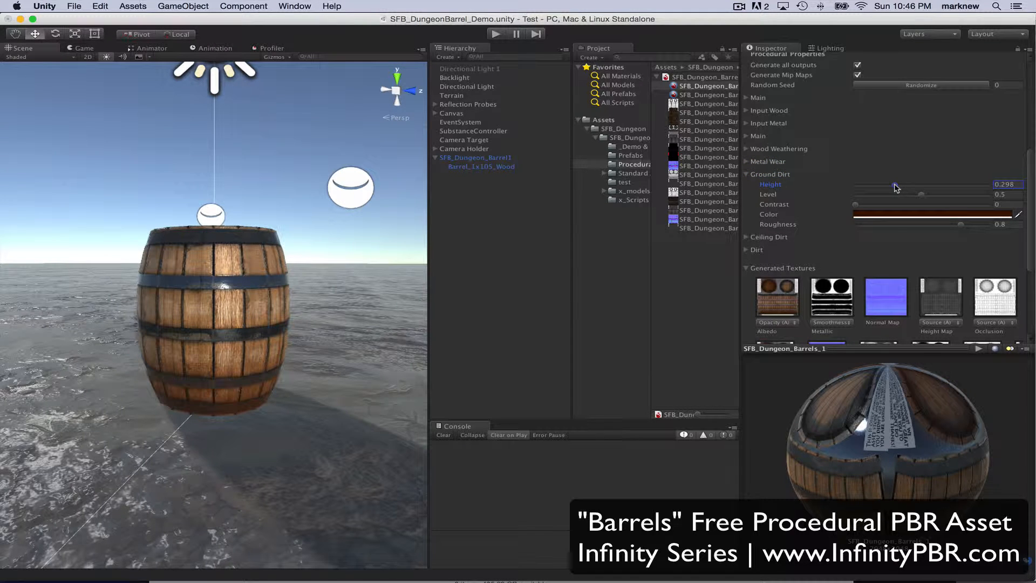
pyautogui.moveTo(895, 186); pyautogui.dragTo(944, 194)
pyautogui.moveTo(856, 205); pyautogui.dragTo(941, 208)
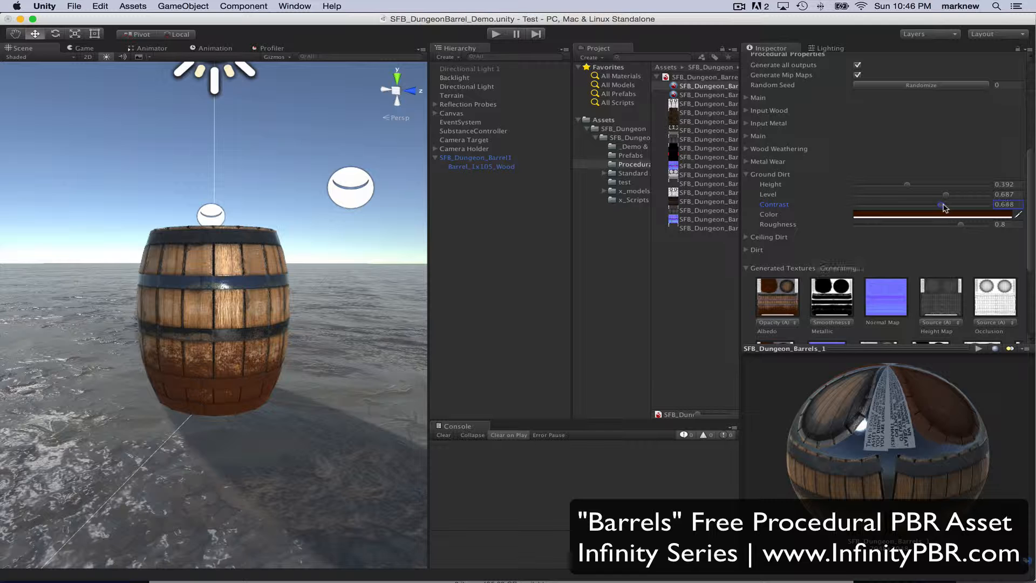
# Sample a grey Ground Dirt colour from the terrain beside the barrel and lower the dirt's Roughness.
pyautogui.click(885, 218)
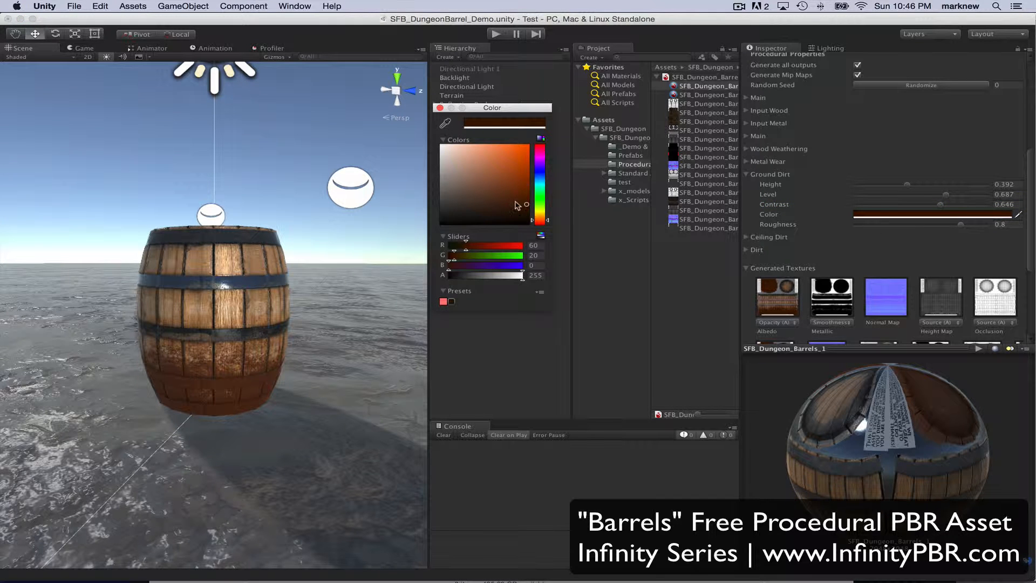
pyautogui.click(446, 126)
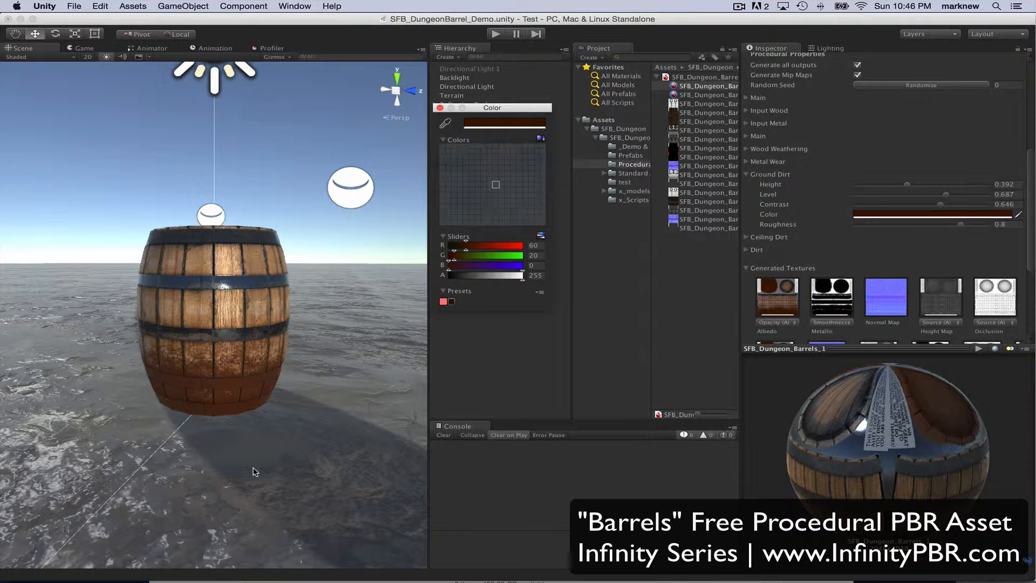
pyautogui.click(302, 386)
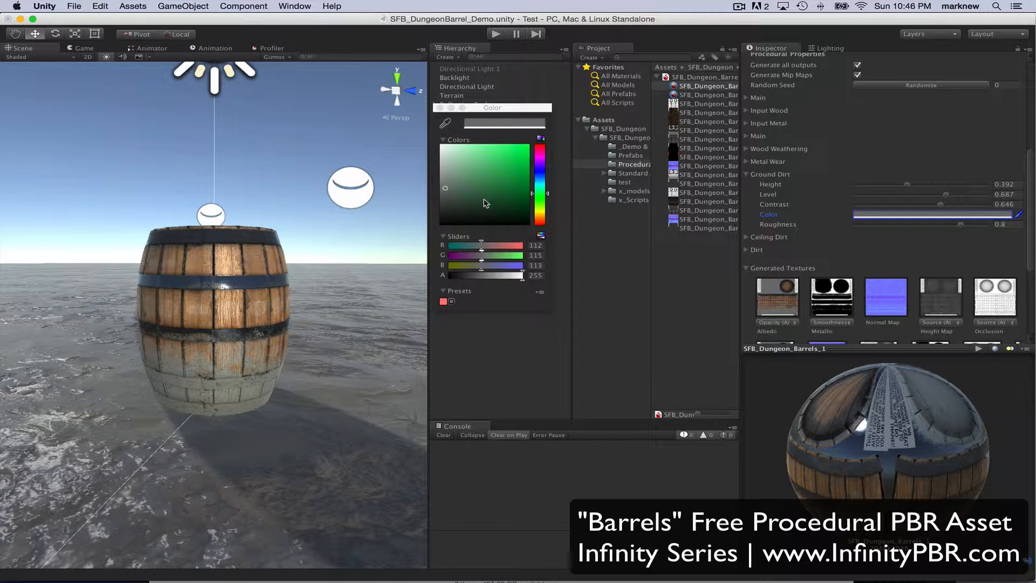
pyautogui.click(450, 120)
pyautogui.click(135, 423)
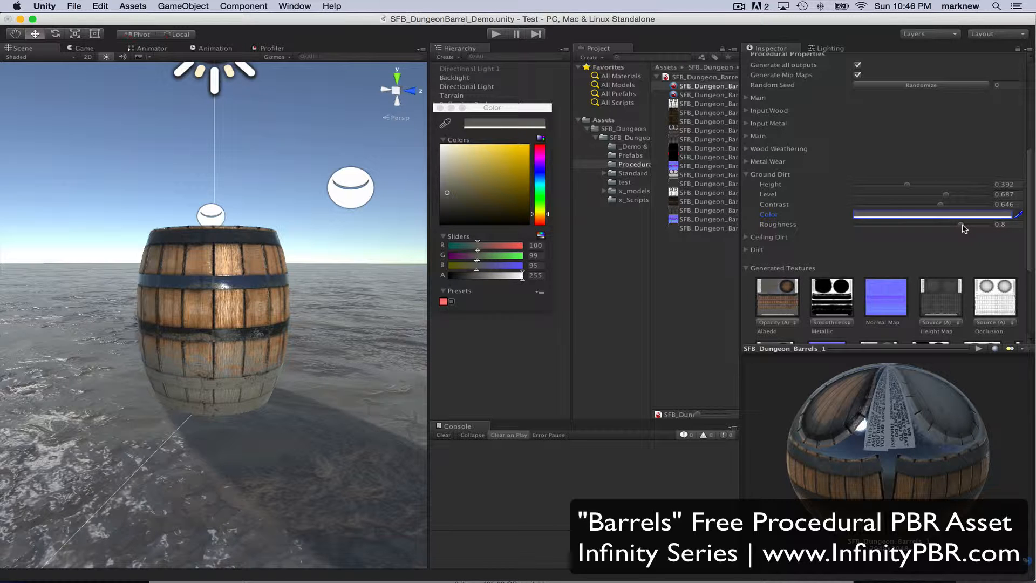
pyautogui.click(131, 434)
pyautogui.keyDown('alt'); pyautogui.moveTo(191, 414); pyautogui.dragTo(138, 422); pyautogui.keyUp('alt')
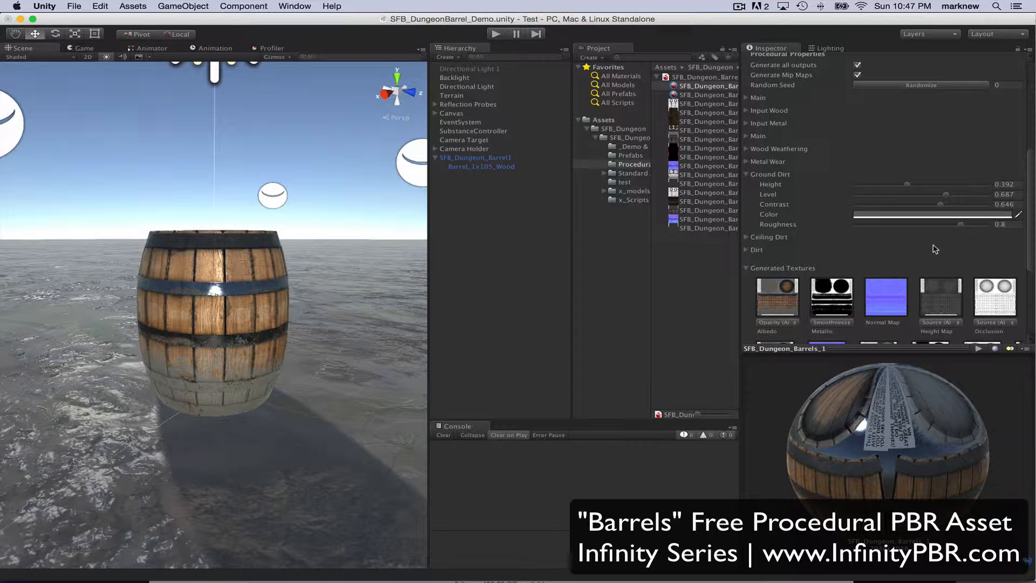
pyautogui.moveTo(960, 226); pyautogui.dragTo(893, 225)
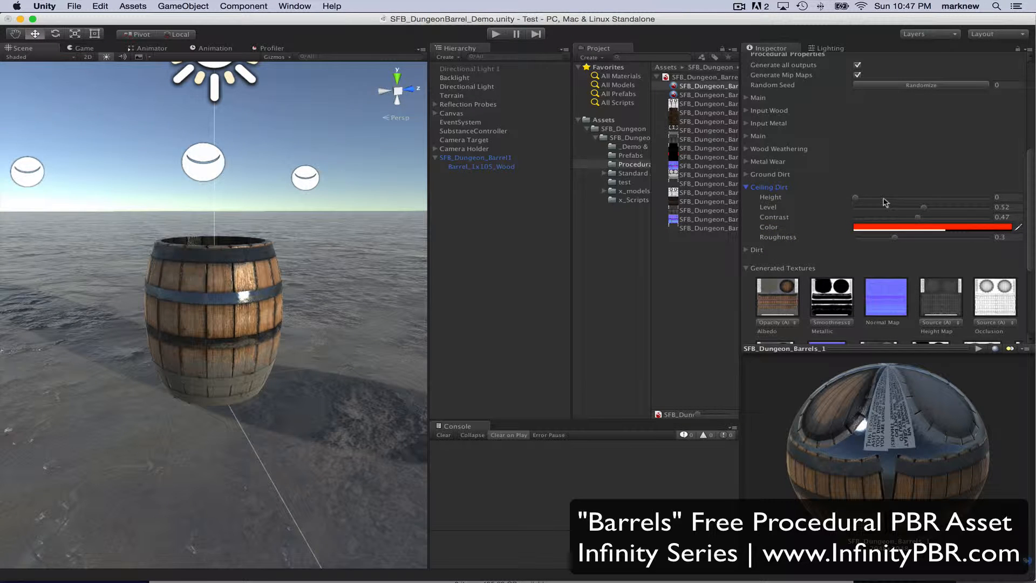
# Set the Ceiling Dirt Height to 0.373 and inspect the dirt on the barrel's lid and upper rim.
pyautogui.moveTo(890, 198); pyautogui.dragTo(904, 199)
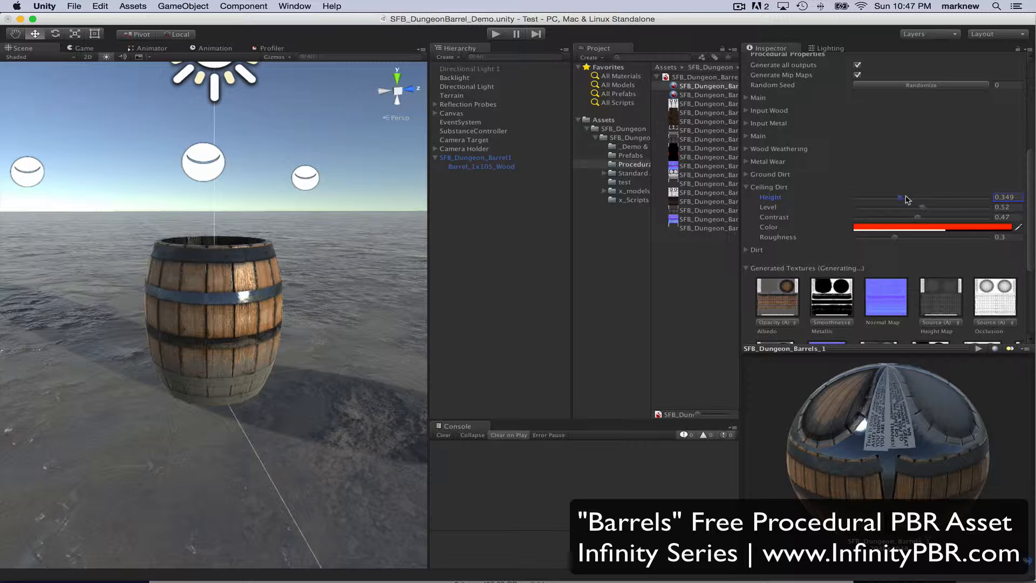
pyautogui.keyDown('alt'); pyautogui.moveTo(254, 275); pyautogui.dragTo(176, 304); pyautogui.keyUp('alt')
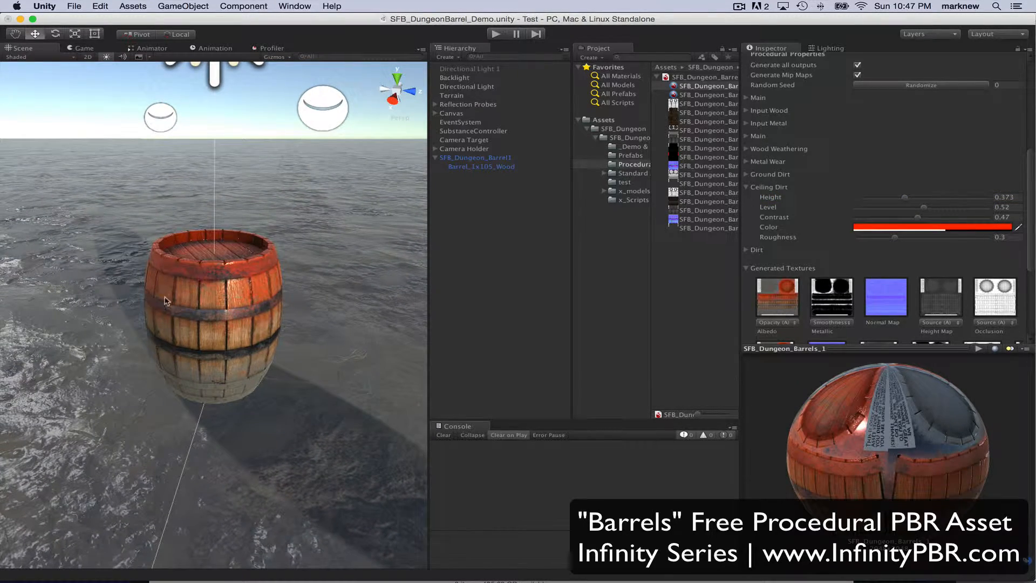
pyautogui.keyDown('alt'); pyautogui.moveTo(164, 301); pyautogui.dragTo(120, 352); pyautogui.keyUp('alt')
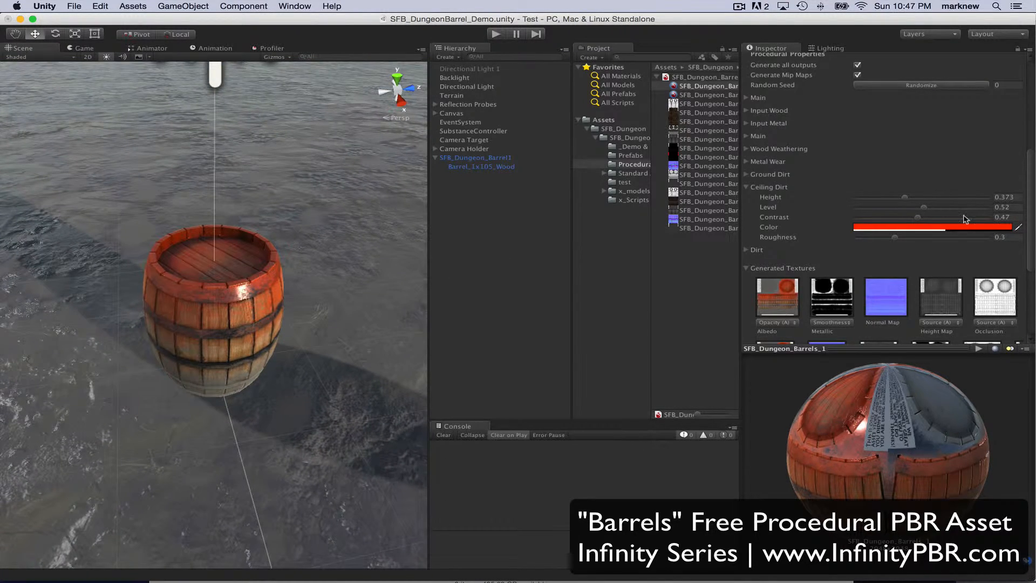
pyautogui.moveTo(853, 431); pyautogui.dragTo(935, 411)
pyautogui.keyDown('alt'); pyautogui.moveTo(178, 330); pyautogui.dragTo(231, 323); pyautogui.keyUp('alt')
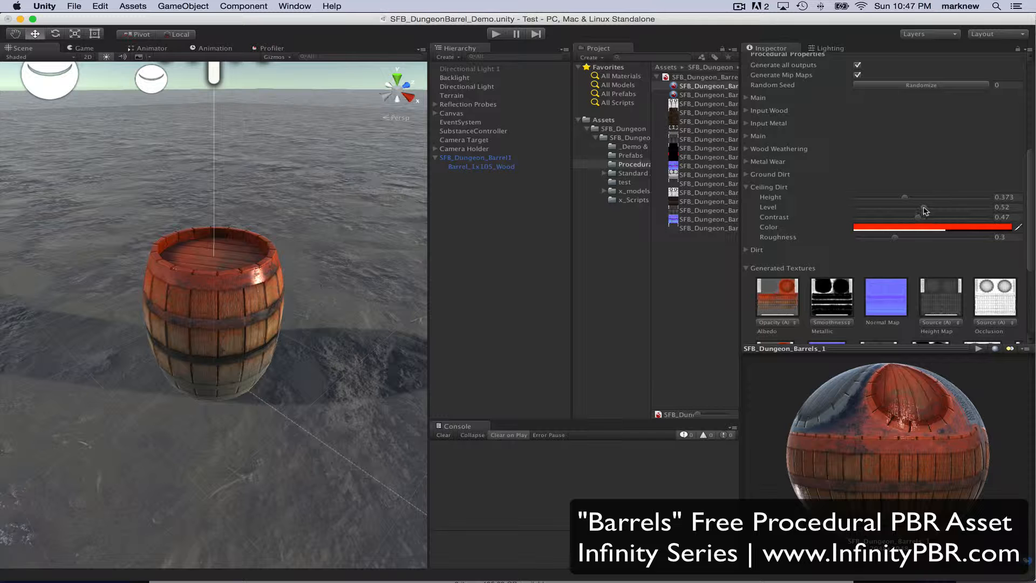
# Set the Ceiling Dirt Level to 0.342, Contrast to 0.153 and Roughness to 0.74, checking the planks up close.
pyautogui.moveTo(925, 210)
pyautogui.mouseDown()
pyautogui.moveTo(966, 211)
pyautogui.moveTo(882, 210)
pyautogui.moveTo(963, 219)
pyautogui.moveTo(930, 220)
pyautogui.mouseUp()
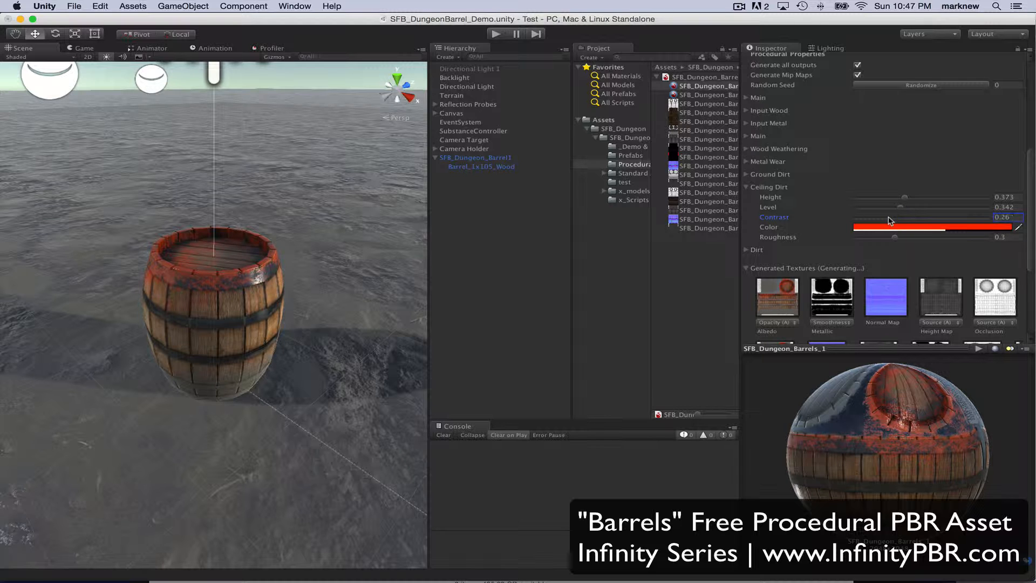
pyautogui.moveTo(862, 221); pyautogui.dragTo(971, 240)
pyautogui.moveTo(969, 237); pyautogui.dragTo(962, 237)
pyautogui.scroll(10, 195, 309)
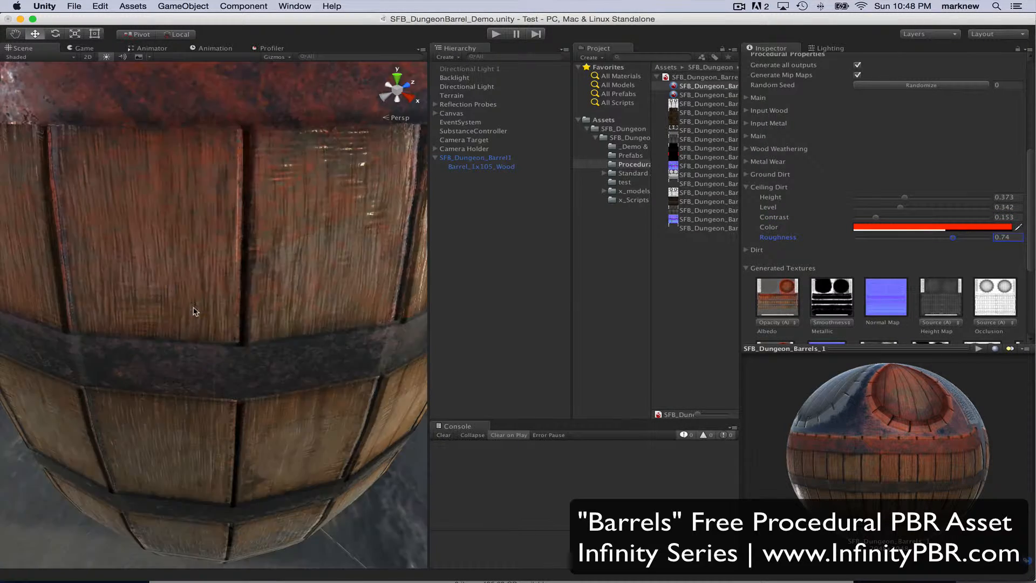
pyautogui.scroll(-10, 194, 311)
pyautogui.keyDown('alt'); pyautogui.moveTo(195, 314); pyautogui.dragTo(89, 297); pyautogui.keyUp('alt')
# Change the Ceiling Dirt colour to green (R 20, G 199, B 44), raise its alpha slightly, and collapse the group.
pyautogui.click(912, 231)
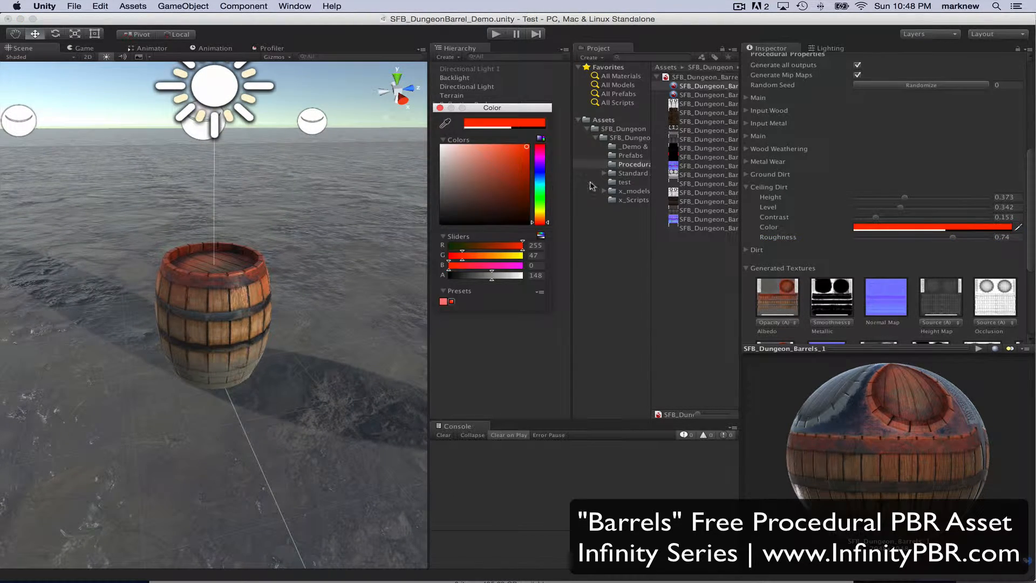
pyautogui.click(539, 196)
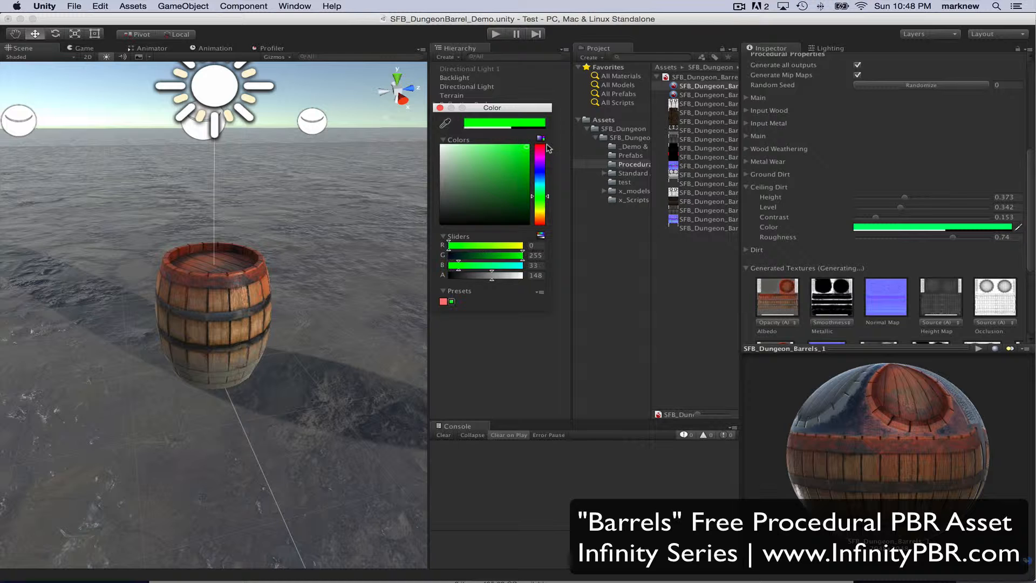
pyautogui.moveTo(536, 174); pyautogui.dragTo(539, 169)
pyautogui.click(451, 146)
pyautogui.click(512, 146)
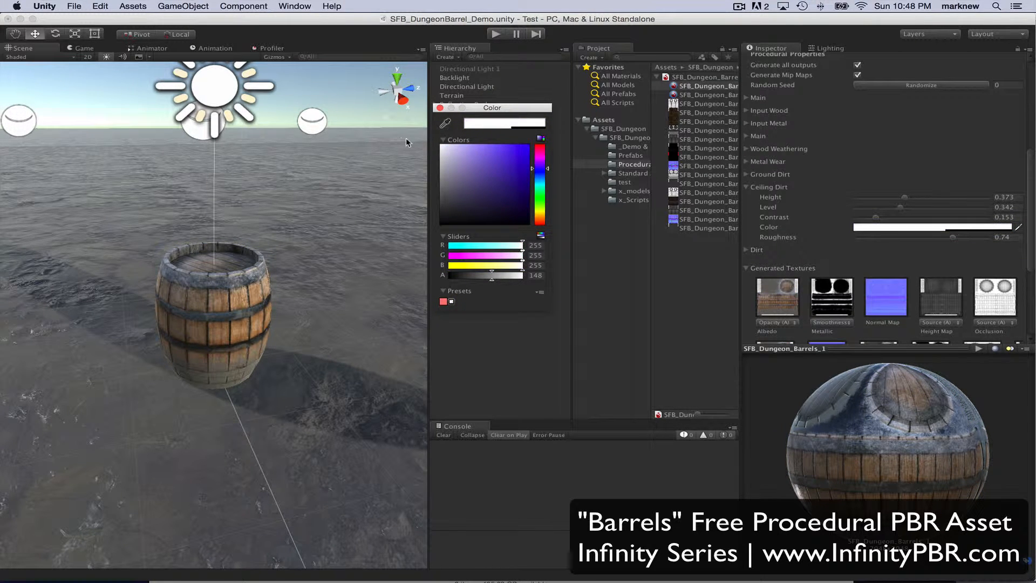
pyautogui.moveTo(538, 169)
pyautogui.mouseDown()
pyautogui.moveTo(539, 157)
pyautogui.moveTo(539, 195)
pyautogui.moveTo(518, 163)
pyautogui.mouseUp()
pyautogui.click(513, 169)
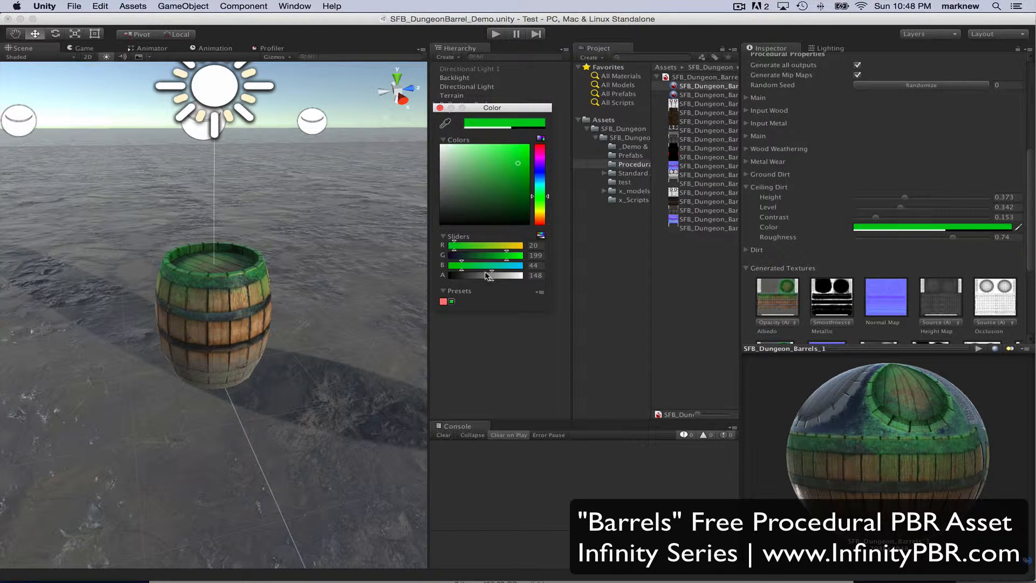
pyautogui.moveTo(491, 276)
pyautogui.mouseDown()
pyautogui.moveTo(532, 275)
pyautogui.moveTo(436, 276)
pyautogui.moveTo(495, 275)
pyautogui.mouseUp()
pyautogui.click(440, 108)
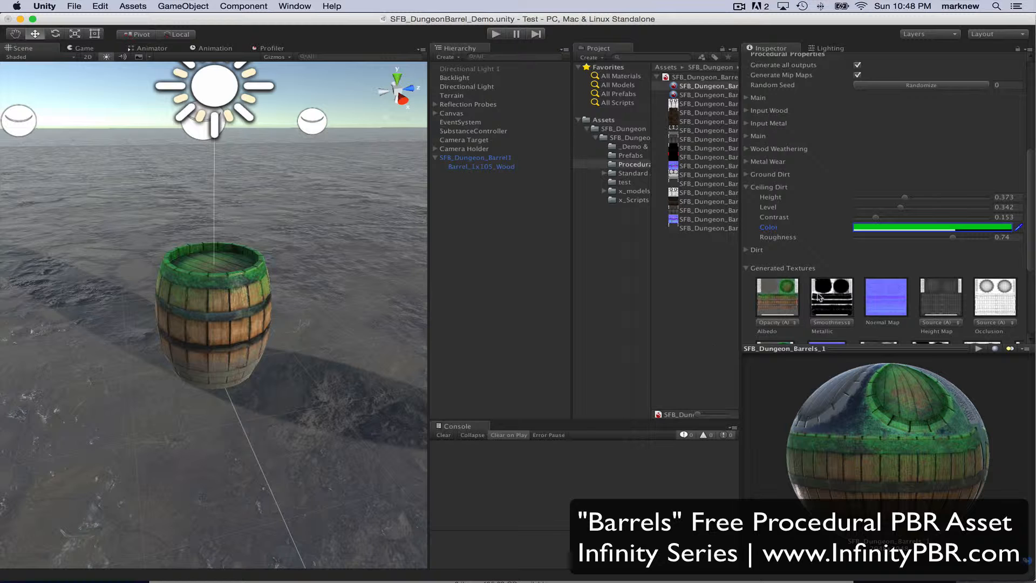
pyautogui.click(746, 188)
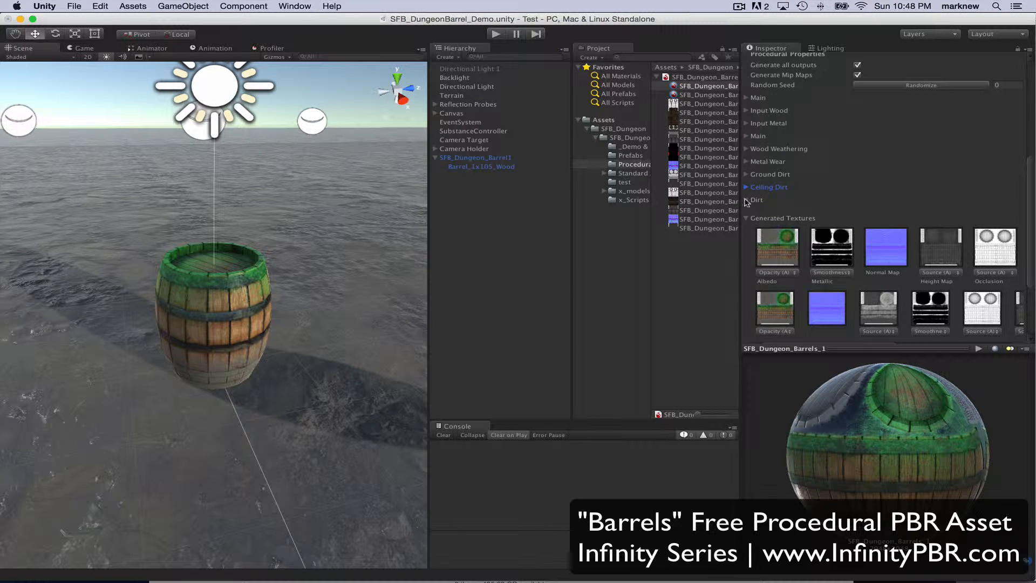
# Expand the Dirt group, set its Level to 0.466 and Grunge Amount to 0.729, and inspect the barrel up close.
pyautogui.click(747, 201)
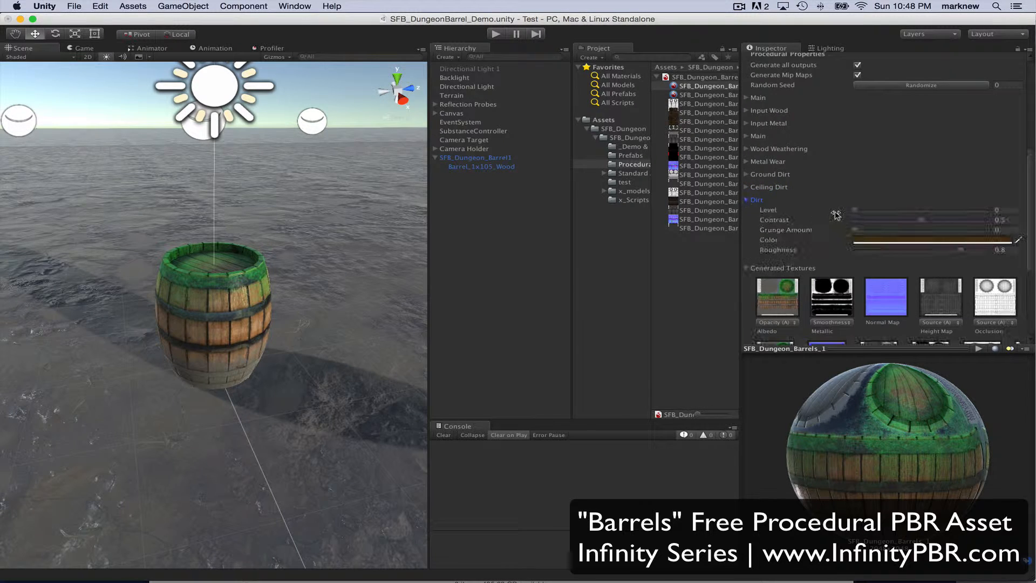
pyautogui.click(916, 210)
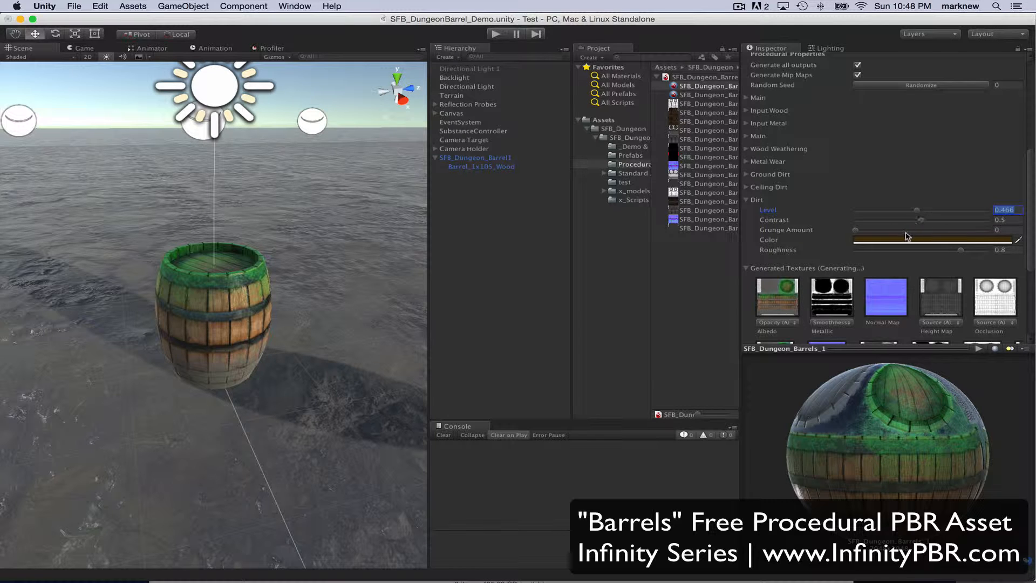
pyautogui.click(912, 230)
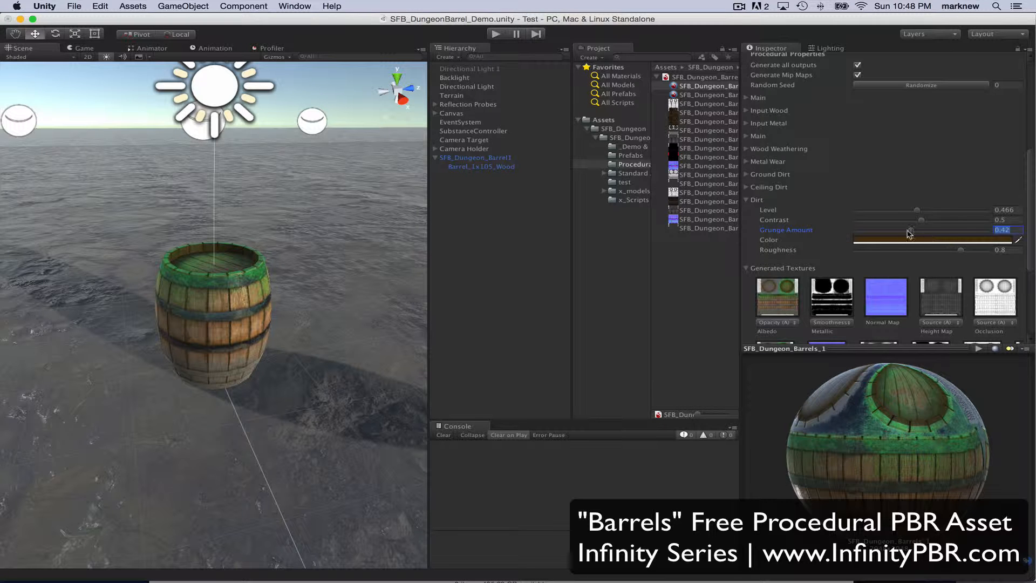
pyautogui.moveTo(910, 232); pyautogui.dragTo(950, 229)
pyautogui.scroll(4, 252, 322)
pyautogui.keyDown('alt'); pyautogui.moveTo(224, 282); pyautogui.dragTo(222, 276); pyautogui.keyUp('alt')
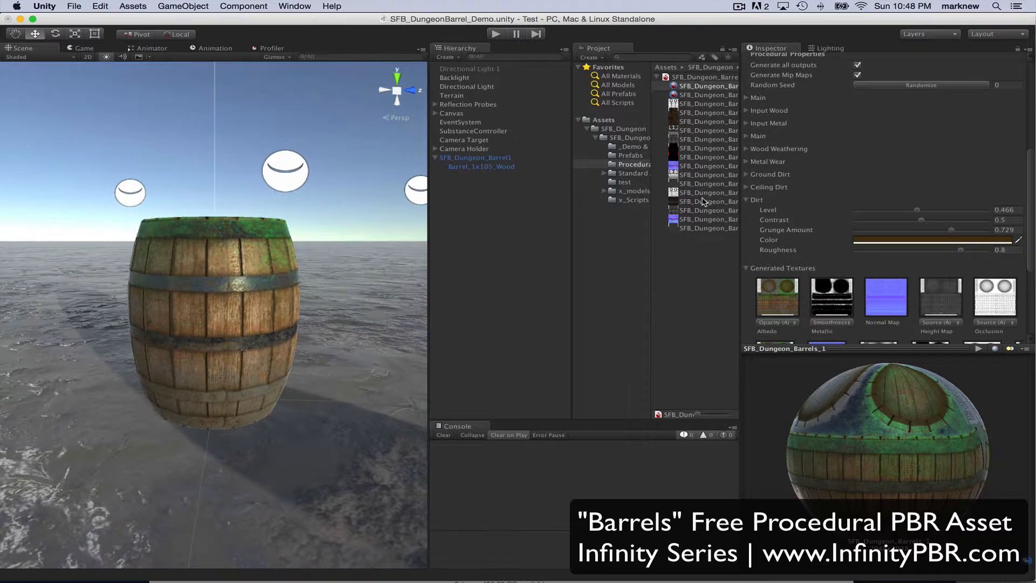
# Set the Dirt Level to 0.485 and its colour to bright yellow-green (R 199, G 255, B 0).
pyautogui.moveTo(916, 210)
pyautogui.mouseDown()
pyautogui.moveTo(972, 213)
pyautogui.moveTo(920, 210)
pyautogui.mouseUp()
pyautogui.click(883, 239)
pyautogui.click(538, 211)
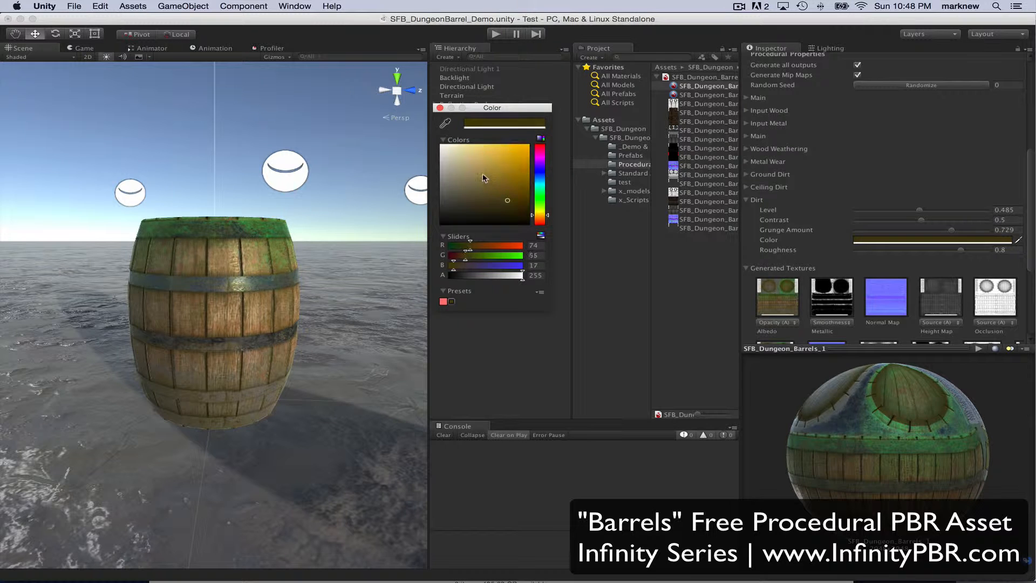
pyautogui.moveTo(482, 173); pyautogui.dragTo(440, 144)
pyautogui.moveTo(512, 167); pyautogui.dragTo(571, 116)
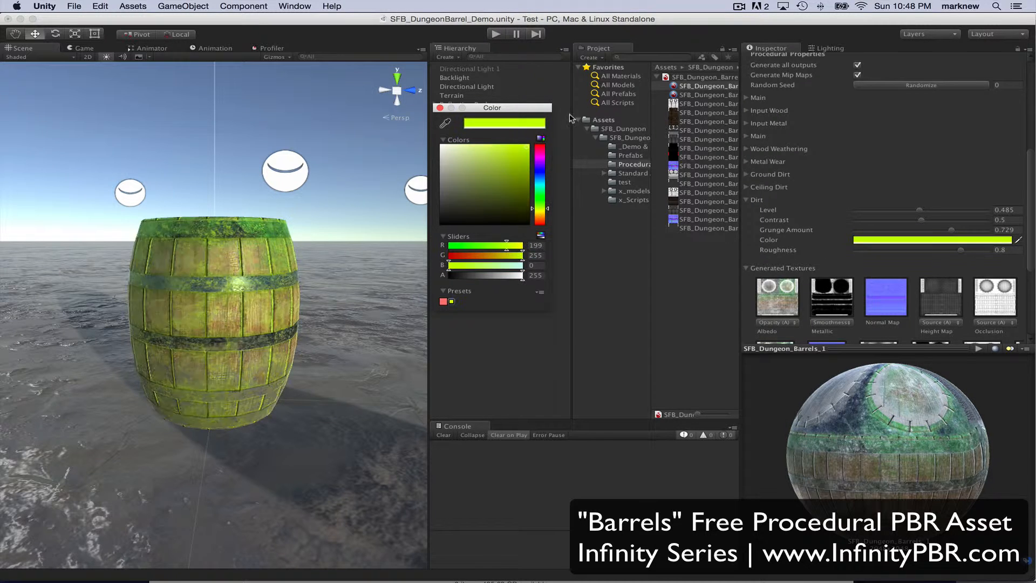
pyautogui.click(440, 107)
# Set the Dirt Level to 0.289, Contrast to 0.294, Grunge Amount to 0.687, and colour to dark brown with alpha 168.
pyautogui.moveTo(924, 216); pyautogui.dragTo(894, 210)
pyautogui.moveTo(950, 230); pyautogui.dragTo(894, 220)
pyautogui.click(888, 239)
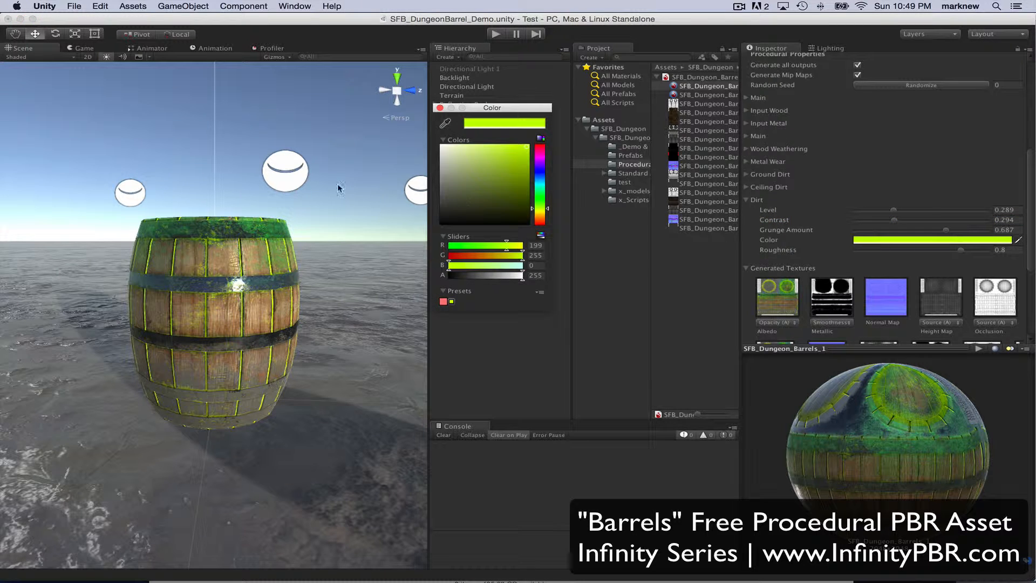
pyautogui.moveTo(491, 277); pyautogui.dragTo(499, 278)
pyautogui.moveTo(535, 212); pyautogui.dragTo(500, 212)
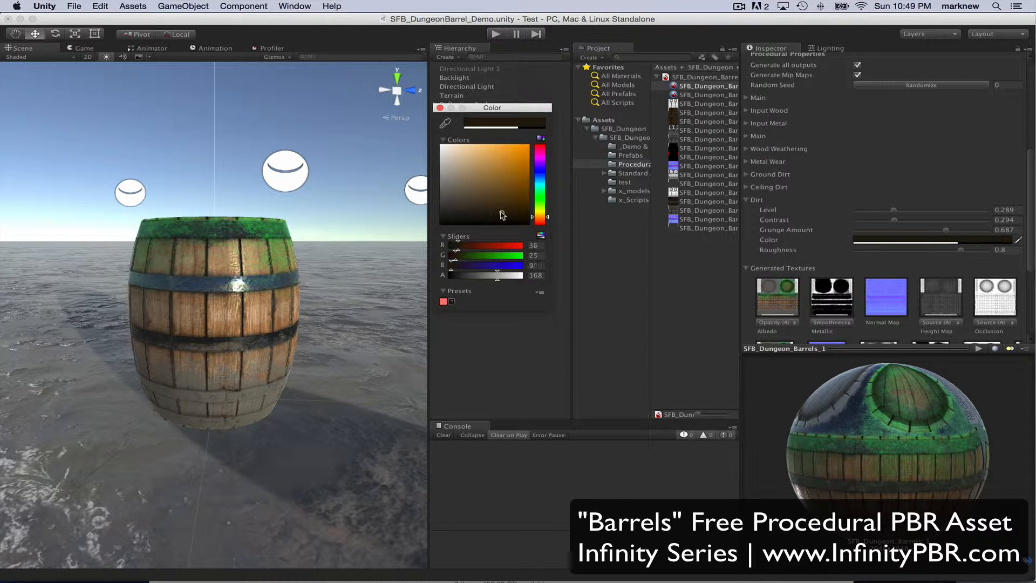
pyautogui.click(441, 108)
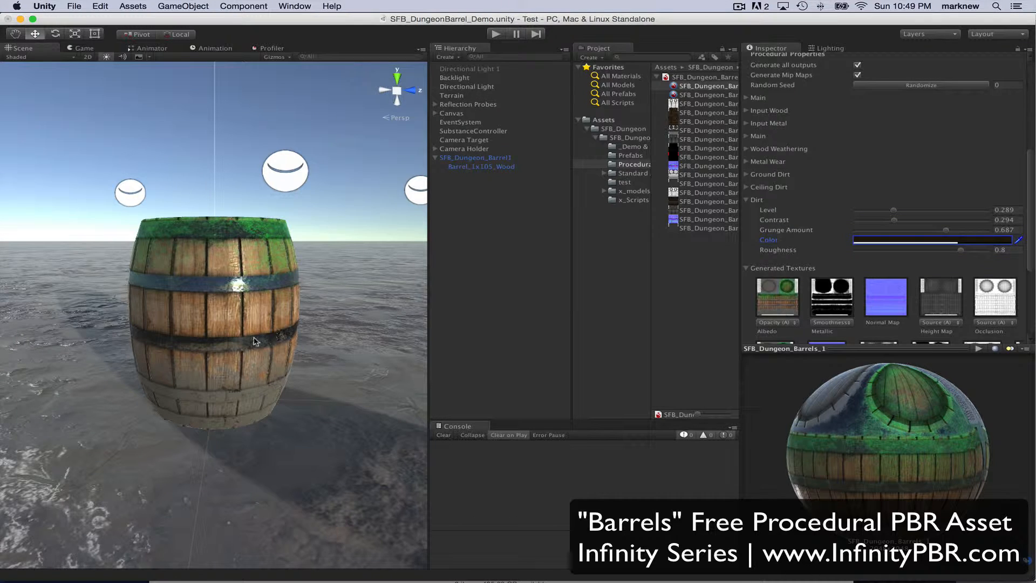
# Collapse the Dirt group and inspect the finished barrel from several angles.
pyautogui.scroll(-3, 228, 317)
pyautogui.keyDown('alt'); pyautogui.moveTo(215, 316); pyautogui.dragTo(294, 358); pyautogui.keyUp('alt')
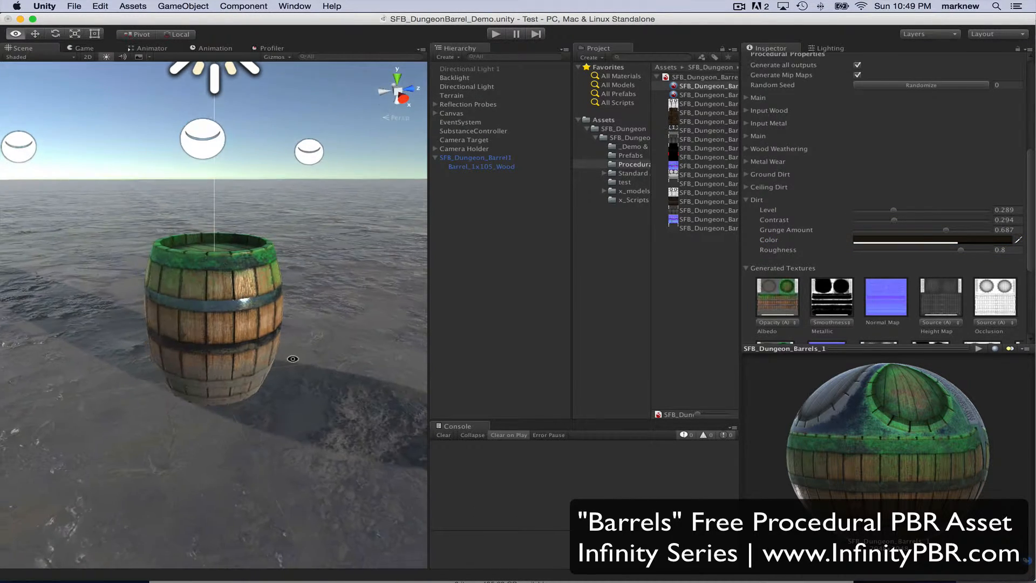
pyautogui.click(747, 200)
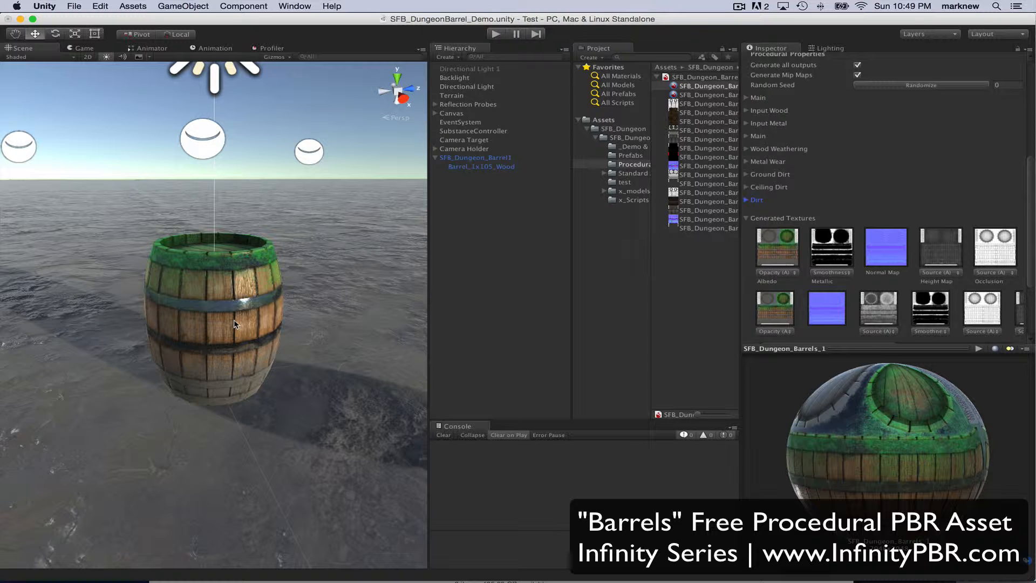
pyautogui.keyDown('alt'); pyautogui.moveTo(238, 324); pyautogui.dragTo(278, 311); pyautogui.keyUp('alt')
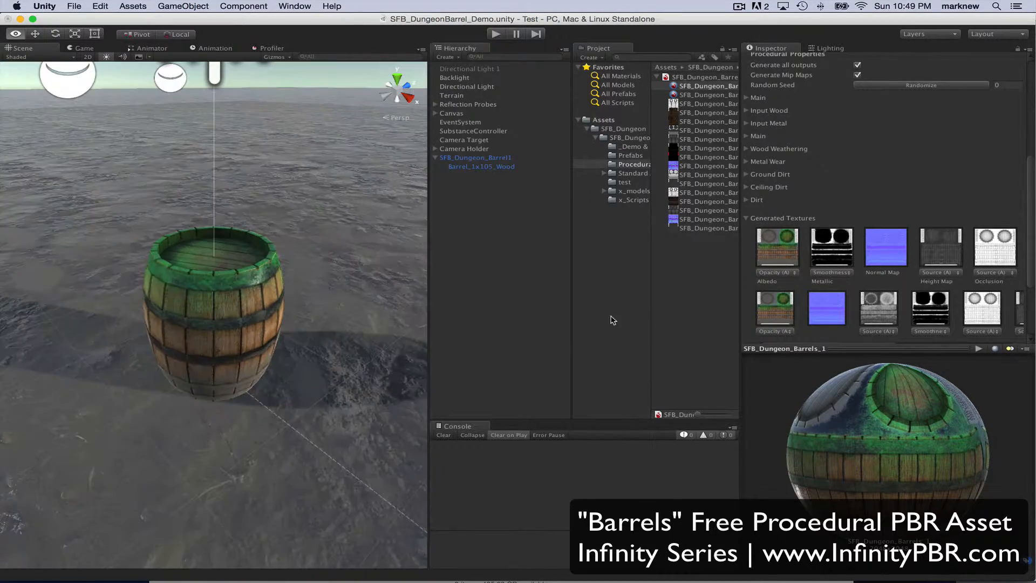
pyautogui.keyDown('alt'); pyautogui.moveTo(195, 341); pyautogui.dragTo(207, 294); pyautogui.keyUp('alt')
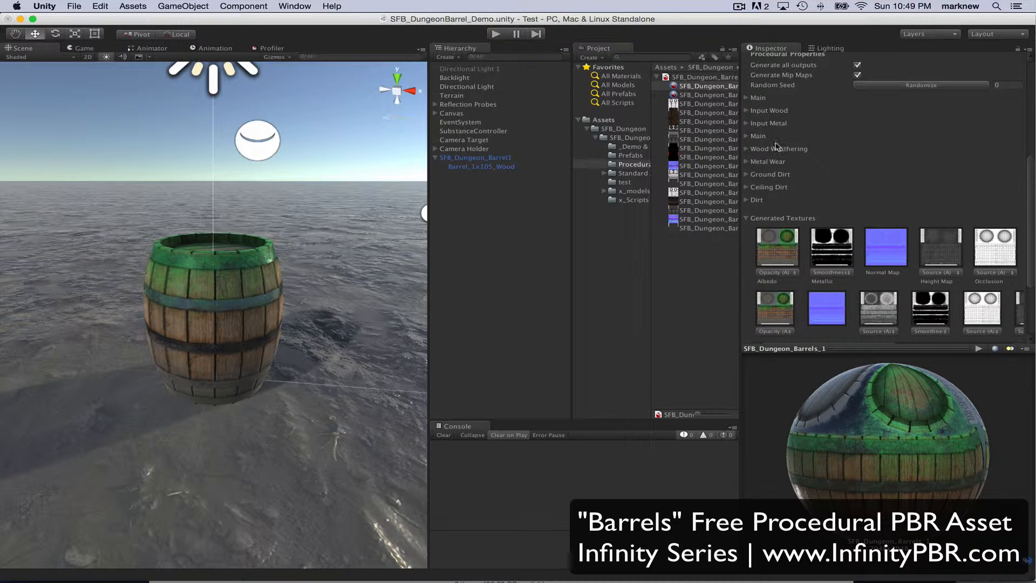
# Start a bitmap export of the barrel material and create an Exported Textures folder inside Assets/SFB_Dungeon/SFB_Dungeon_Barrels.
pyautogui.scroll(5, 870, 164)
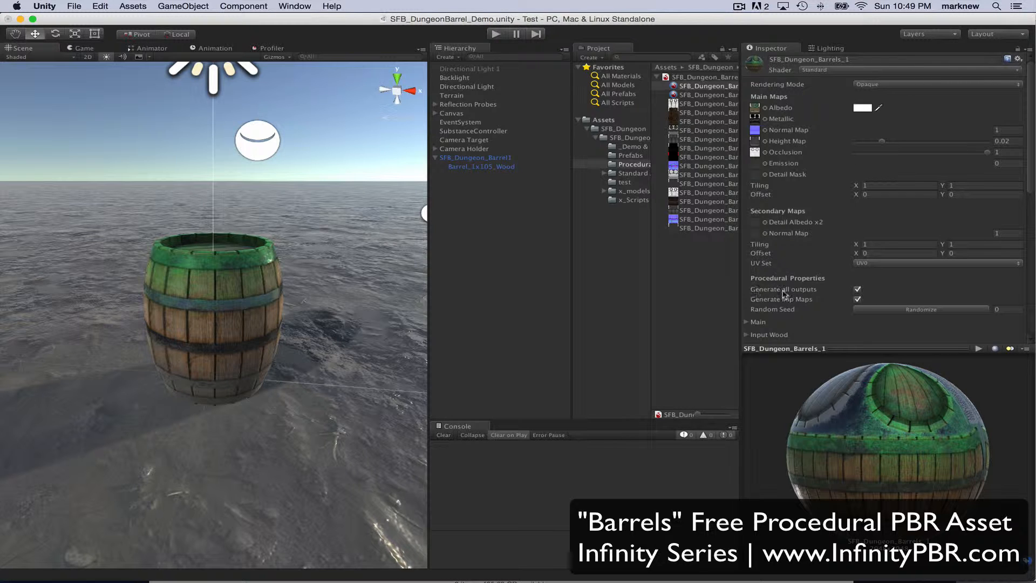
pyautogui.click(1018, 59)
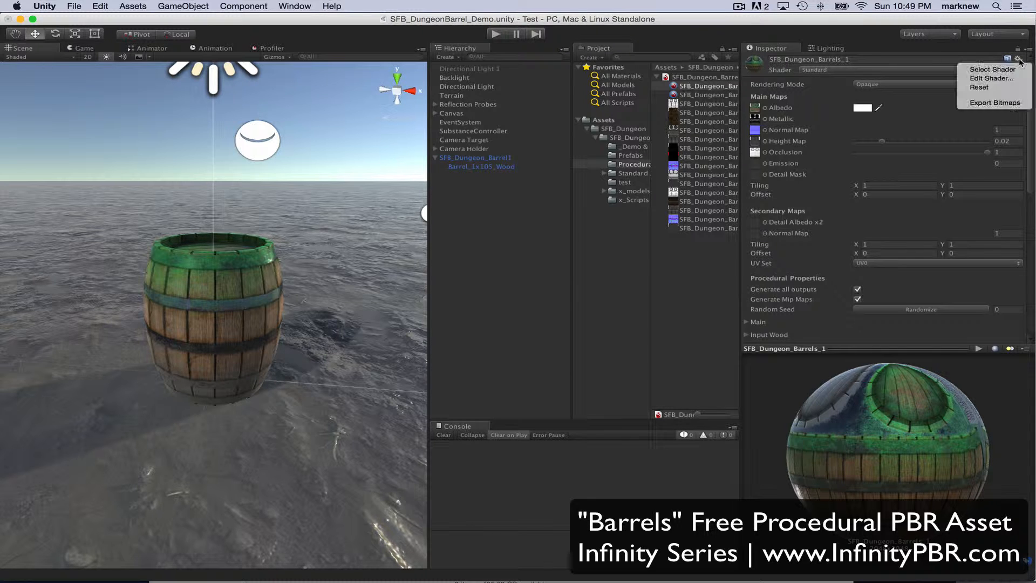
pyautogui.click(995, 104)
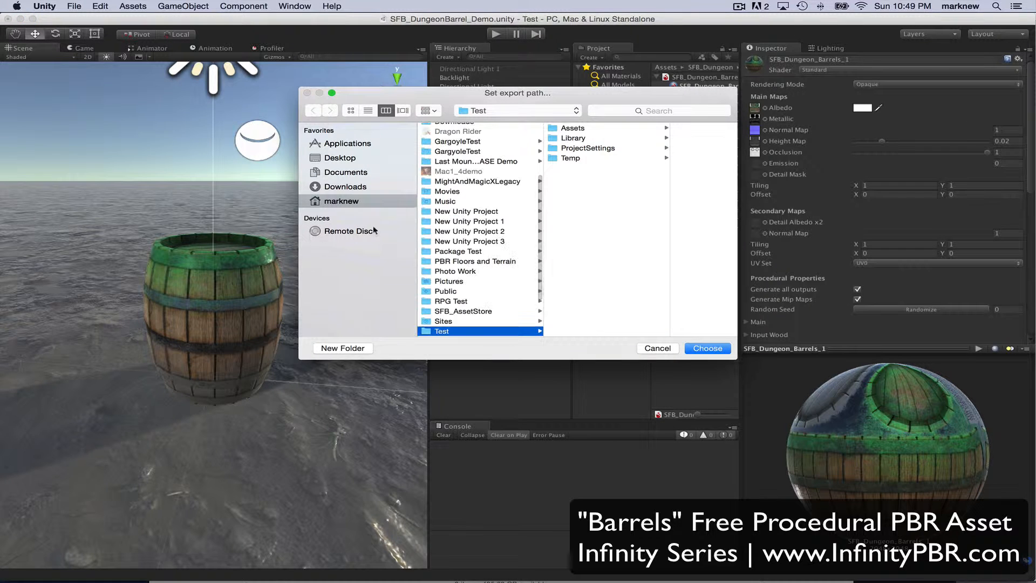
pyautogui.click(583, 132)
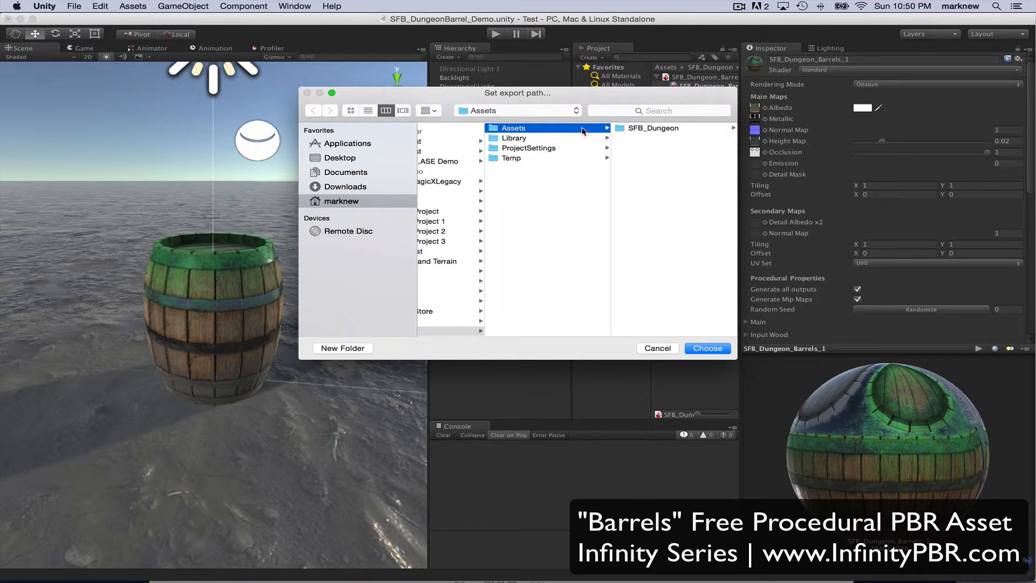
pyautogui.click(648, 130)
pyautogui.click(649, 129)
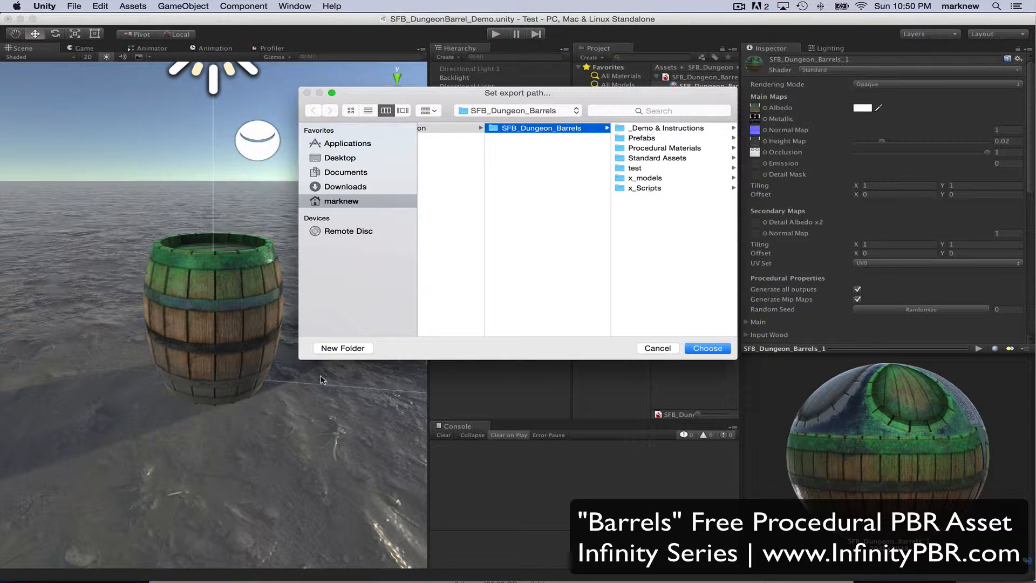
pyautogui.click(351, 347)
pyautogui.write('Expor')
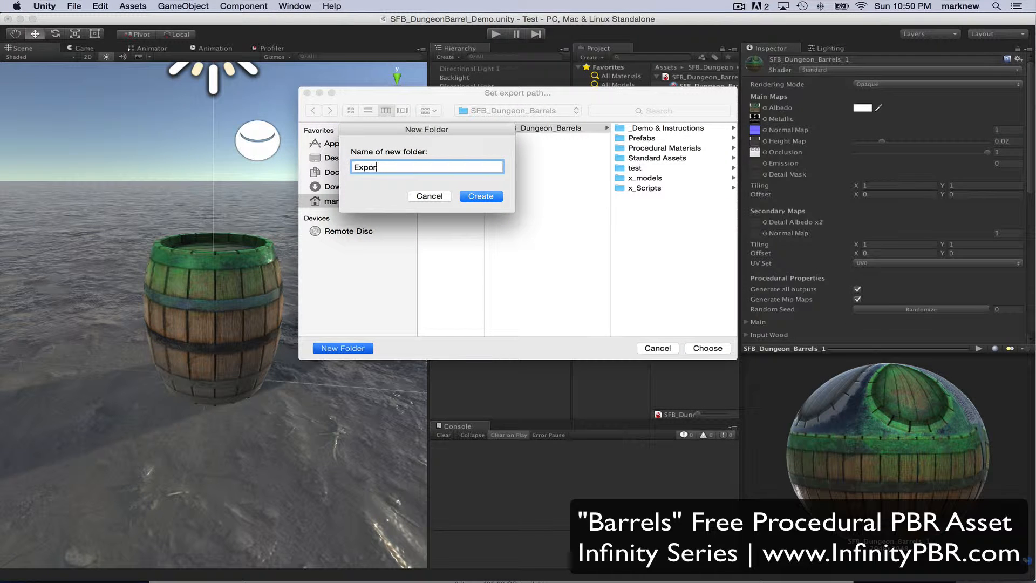
pyautogui.write('ted Textures')
pyautogui.press('Return')
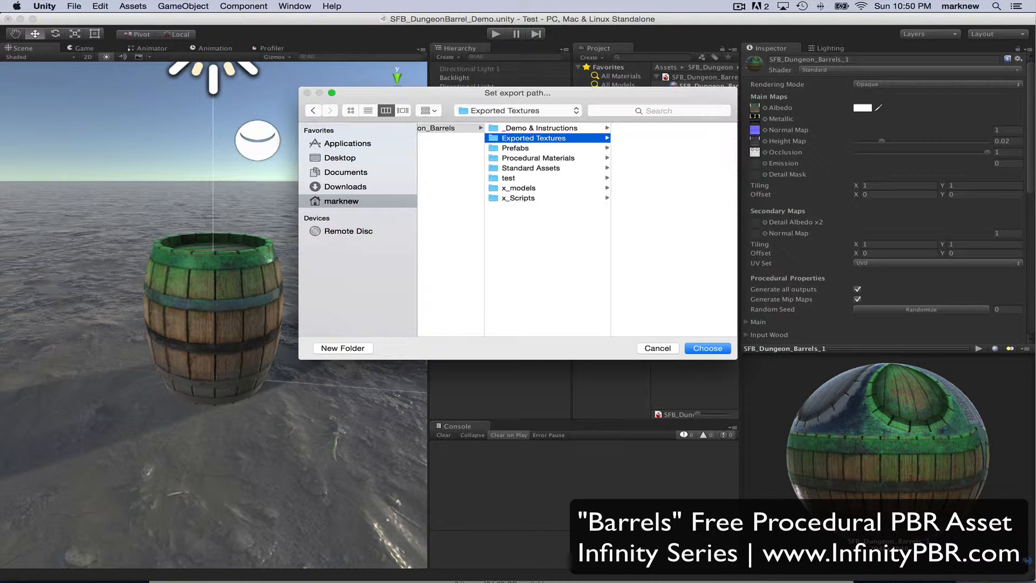
# Create the subfolder Dirty Old Barrel of Endurance in Exported Textures and export the bitmaps into it.
pyautogui.click(345, 347)
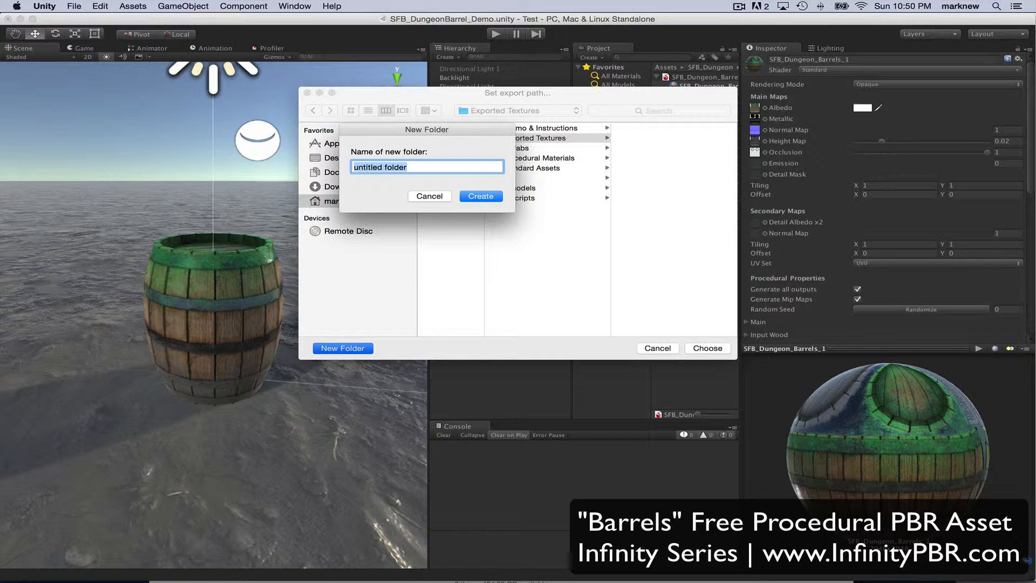
pyautogui.write('Dirty Old Barrel of Endurance')
pyautogui.click(490, 198)
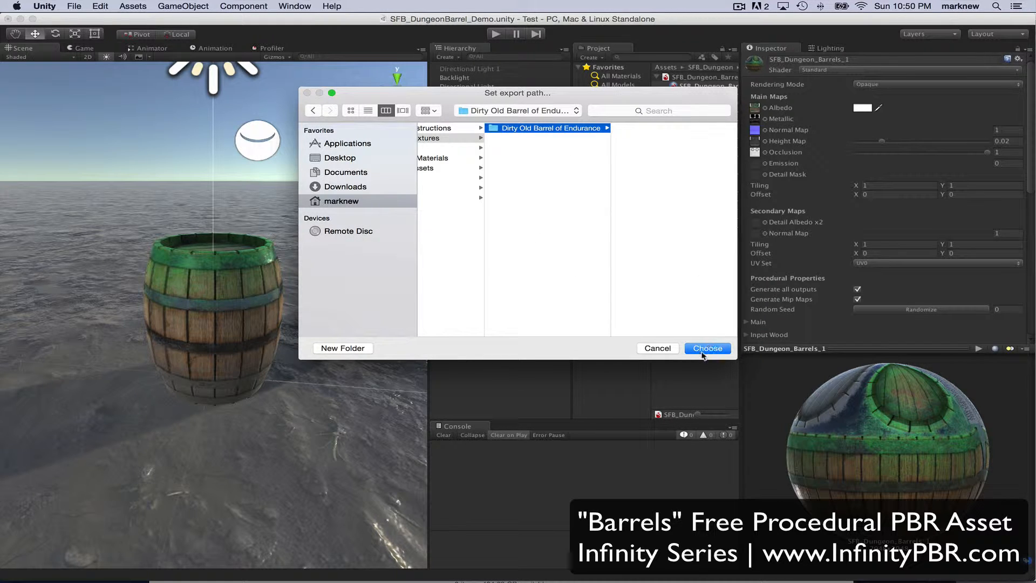
pyautogui.click(701, 352)
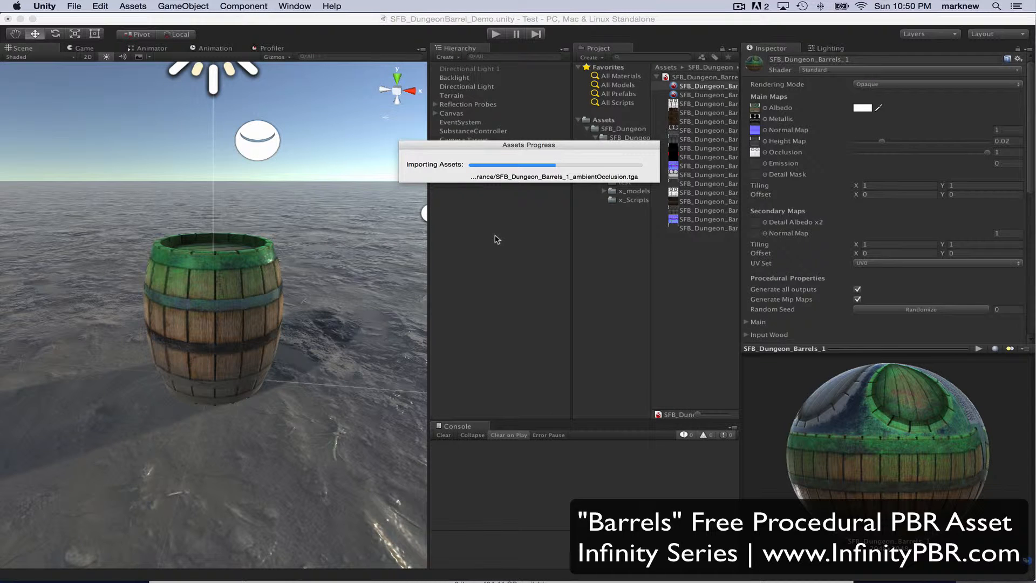
# Create a material named Dirty Old Barrel of Endurance in the exported textures subfolder of the same name.
pyautogui.click(613, 156)
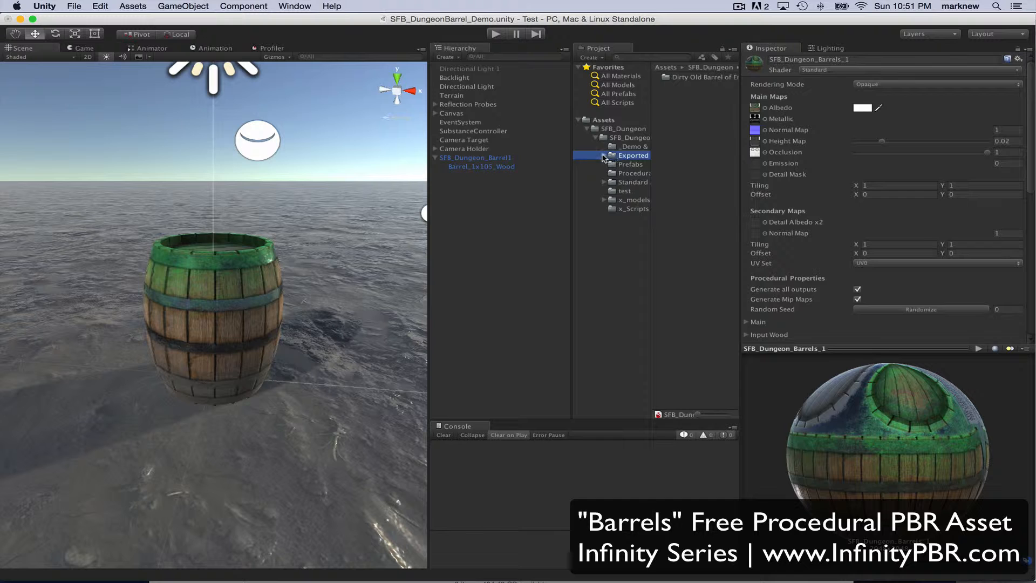
pyautogui.click(603, 156)
pyautogui.click(623, 164)
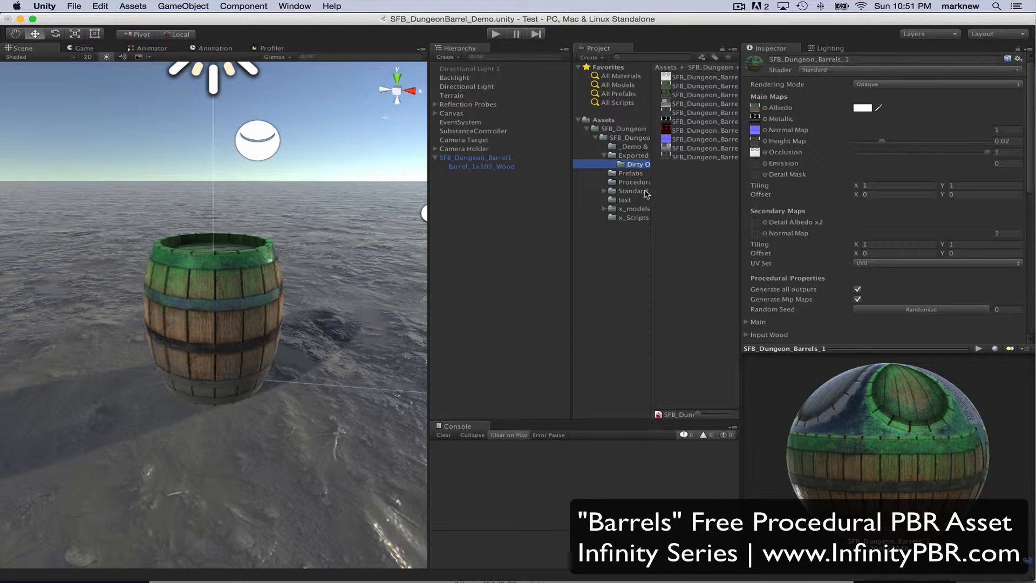
pyautogui.rightClick(671, 186)
pyautogui.moveTo(693, 190)
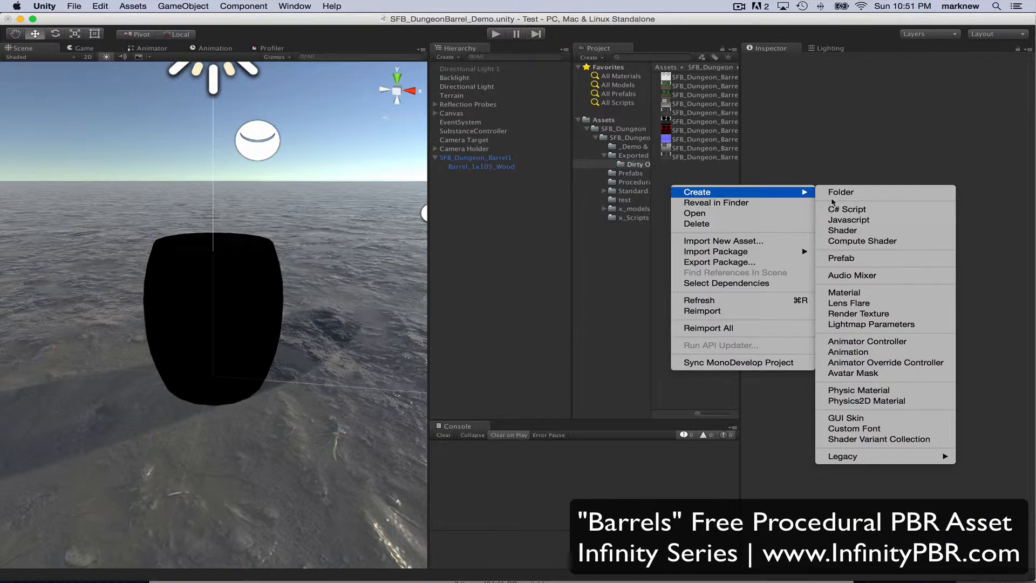
pyautogui.click(857, 292)
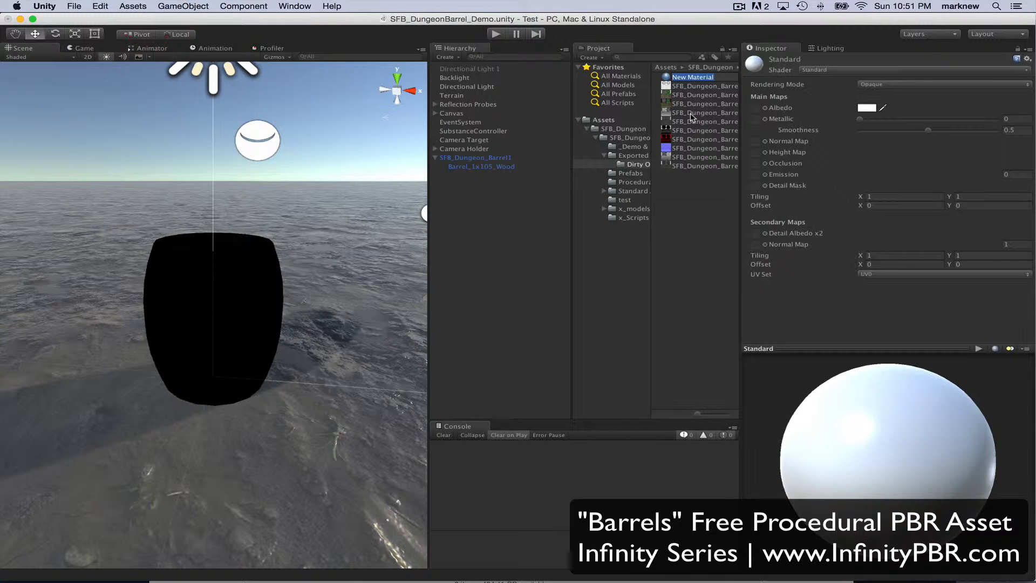
pyautogui.write('Dirty Old Barel')
pyautogui.press('BackSpace')
pyautogui.press('BackSpace')
pyautogui.write('rel of Endurance')
pyautogui.press('Return')
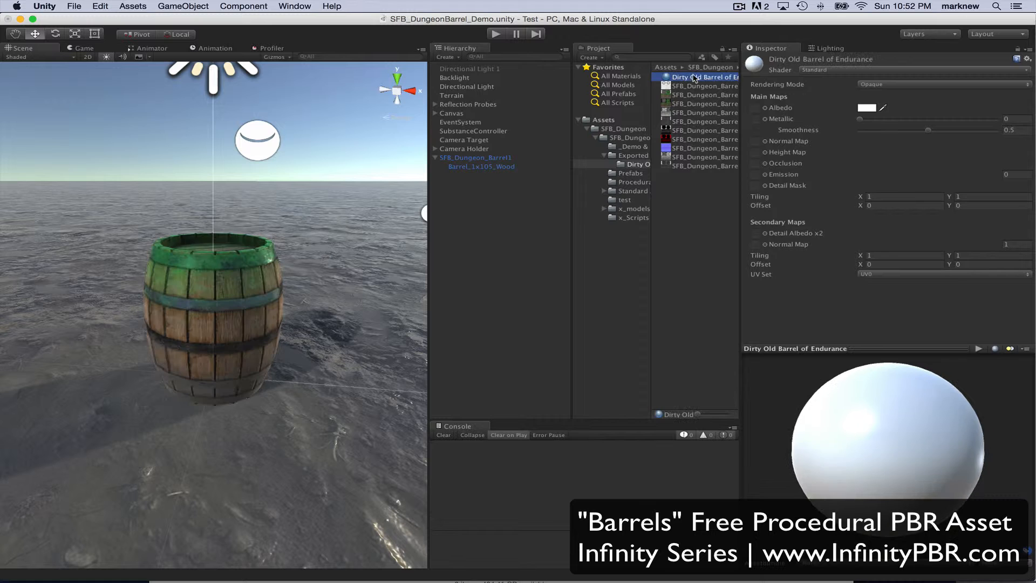
# Apply the new material to Barrel_1x105_Wood and assign the exported basecolor texture as its Albedo, widening the asset list to read the names.
pyautogui.moveTo(696, 80); pyautogui.dragTo(480, 167)
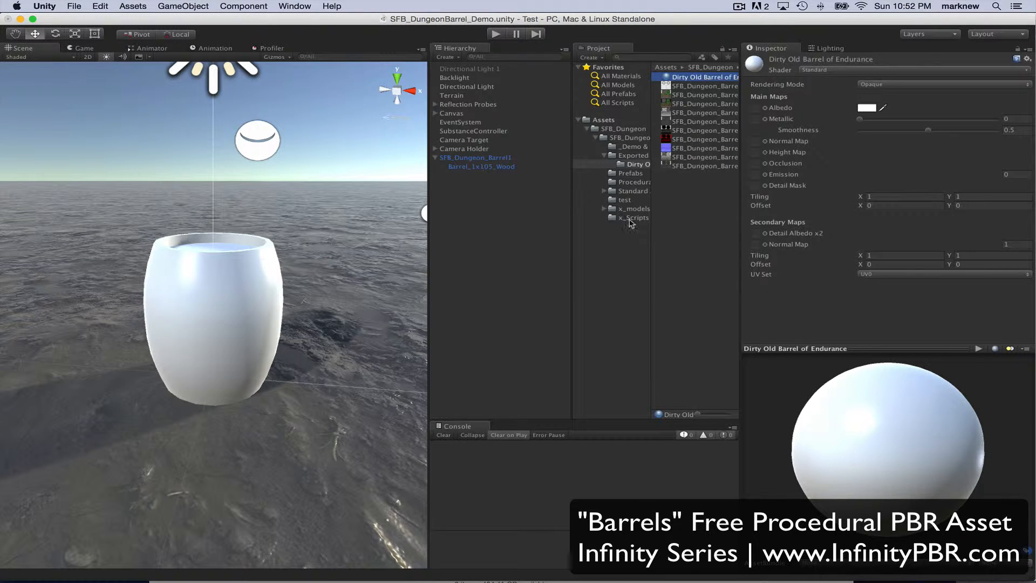
pyautogui.click(706, 78)
pyautogui.click(669, 77)
pyautogui.moveTo(574, 113); pyautogui.dragTo(291, 116)
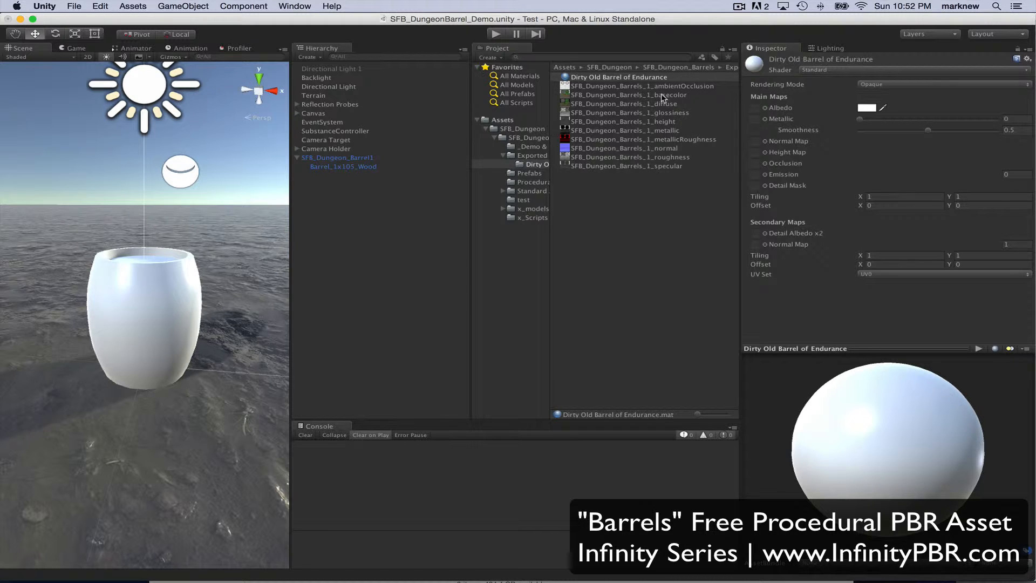
pyautogui.moveTo(663, 97); pyautogui.dragTo(755, 108)
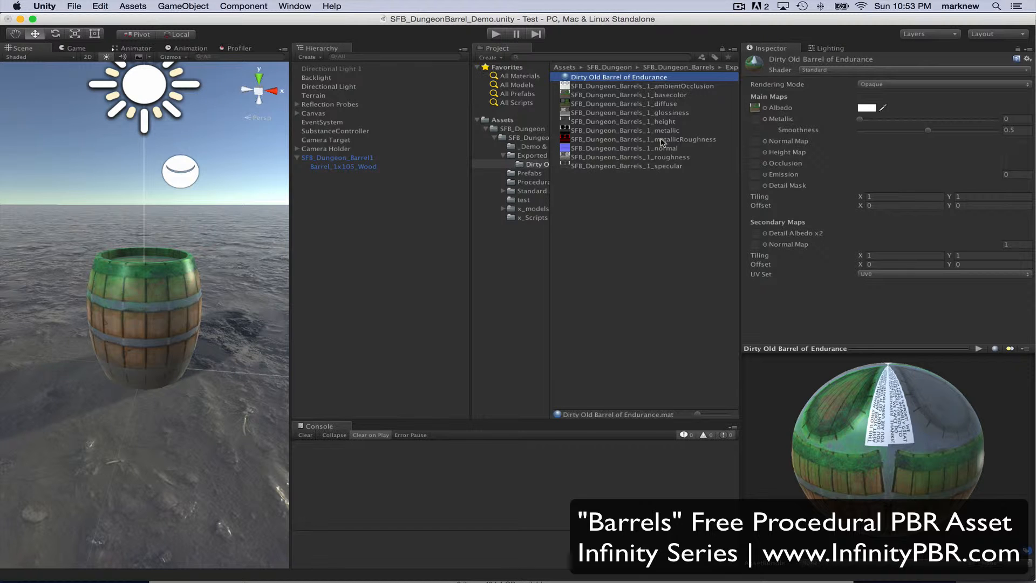
# Assign the metallicRoughness, normal and height textures to the material's Metallic, Normal Map and Height Map, fixing the normal texture's import type.
pyautogui.moveTo(663, 141); pyautogui.dragTo(755, 123)
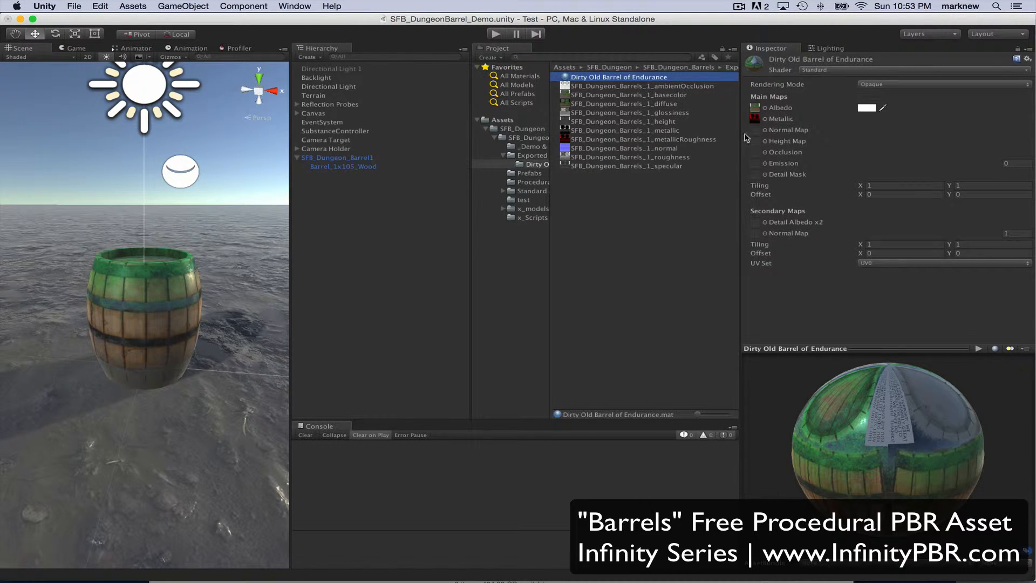
pyautogui.moveTo(637, 149); pyautogui.dragTo(755, 132)
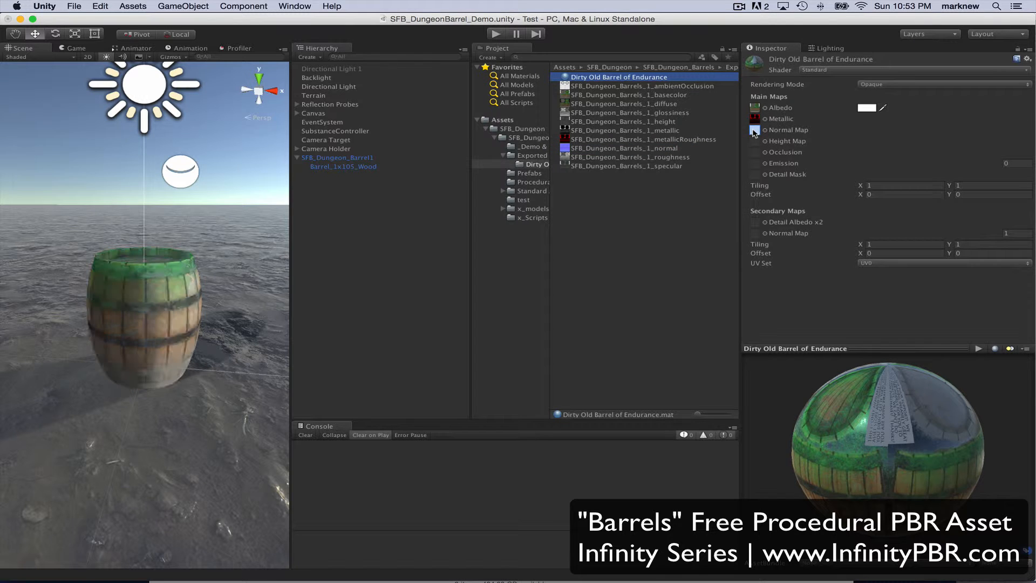
pyautogui.click(1012, 154)
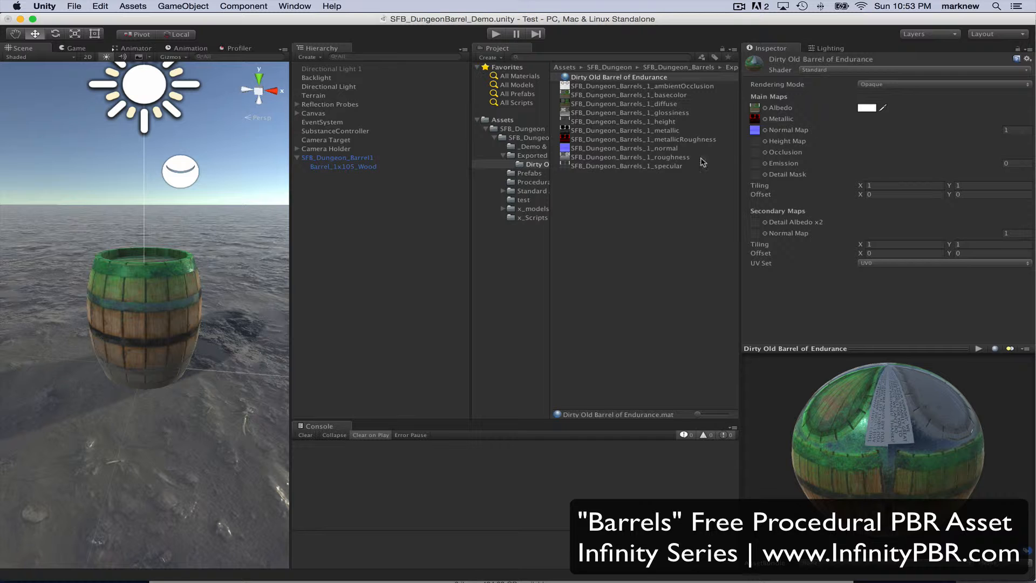
pyautogui.moveTo(662, 124); pyautogui.dragTo(754, 142)
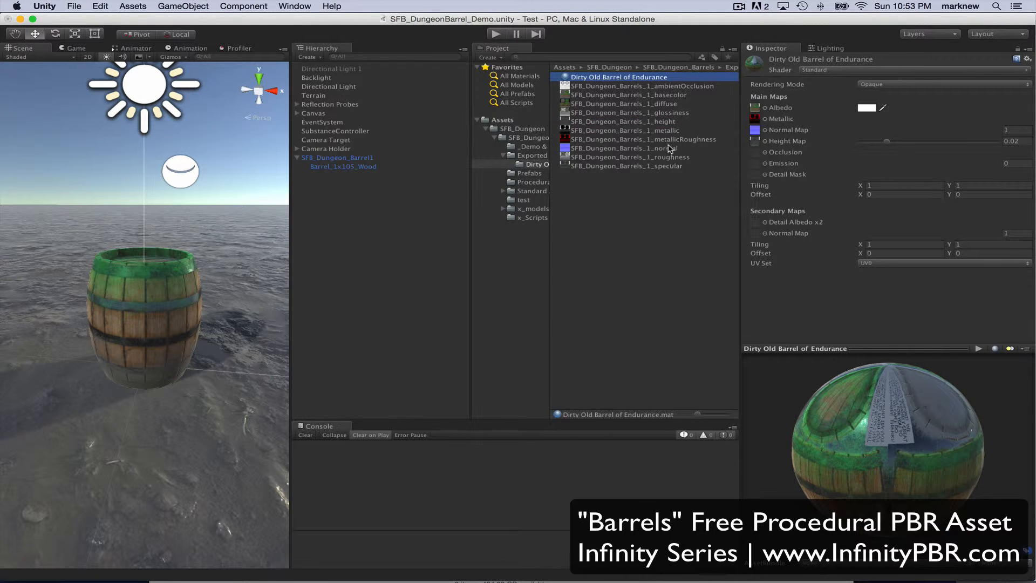
# Assign the exported ambientOcclusion texture to the Occlusion slot of the Dirty Old Barrel of Endurance material.
pyautogui.moveTo(671, 89); pyautogui.dragTo(755, 153)
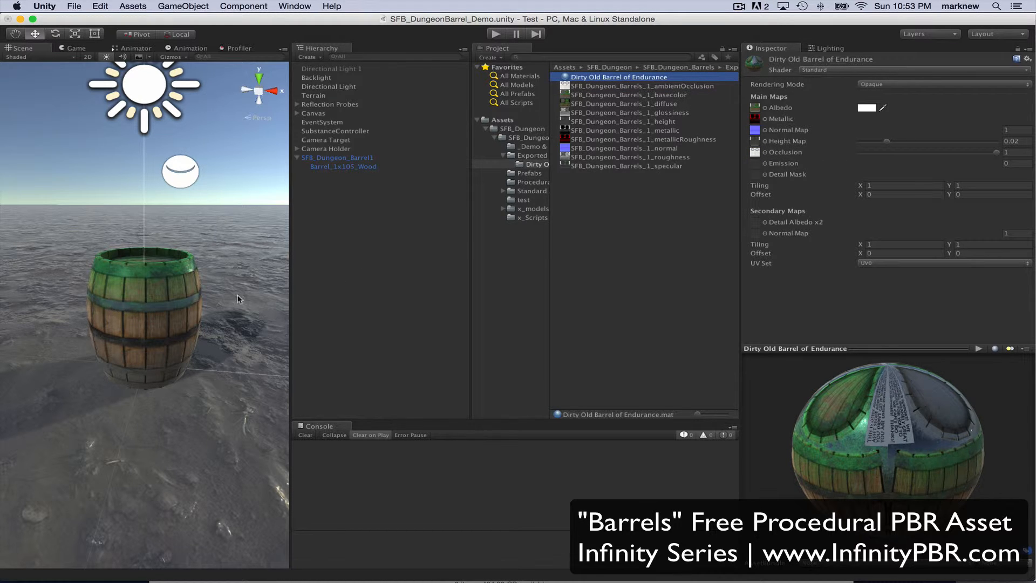
# Enlarge the Scene view and examine the barrel's finished standard material from all sides, near and far.
pyautogui.moveTo(289, 241); pyautogui.dragTo(487, 241)
pyautogui.keyDown('alt'); pyautogui.moveTo(283, 355); pyautogui.dragTo(447, 364); pyautogui.keyUp('alt')
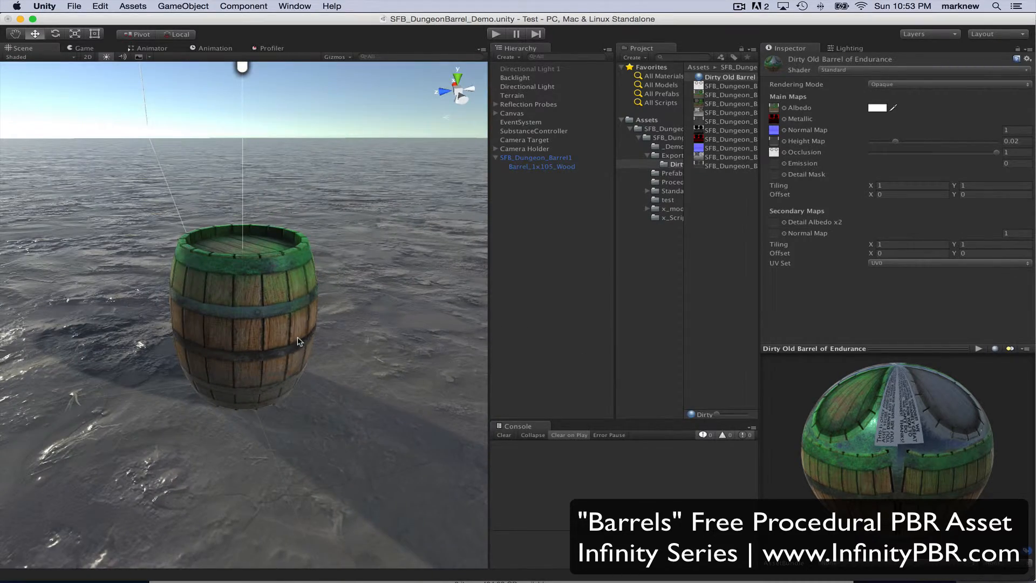
pyautogui.keyDown('alt'); pyautogui.moveTo(300, 341); pyautogui.dragTo(169, 238); pyautogui.keyUp('alt')
pyautogui.keyDown('alt'); pyautogui.moveTo(8, 282); pyautogui.dragTo(384, 281); pyautogui.keyUp('alt')
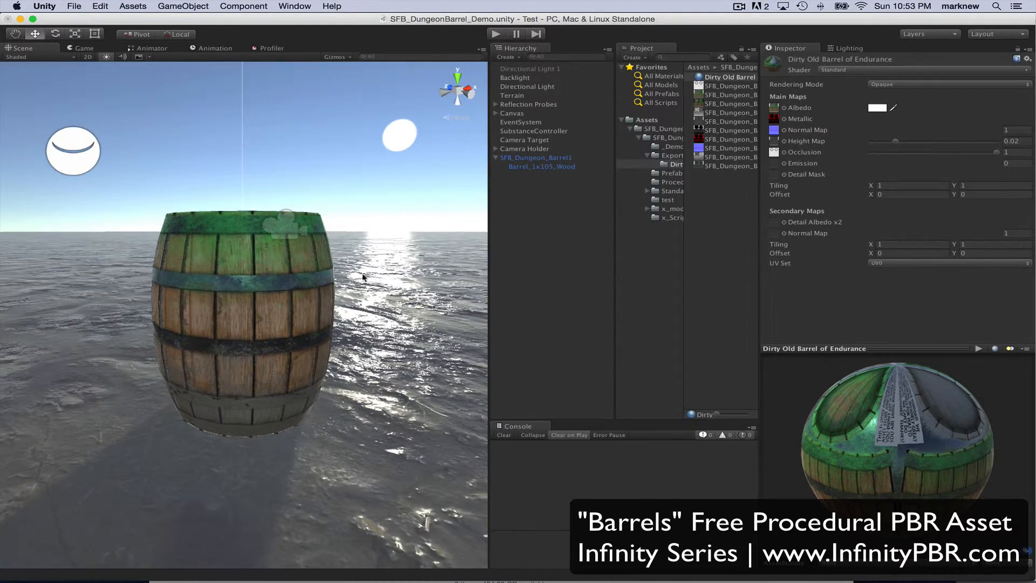
pyautogui.scroll(-10, 375, 277)
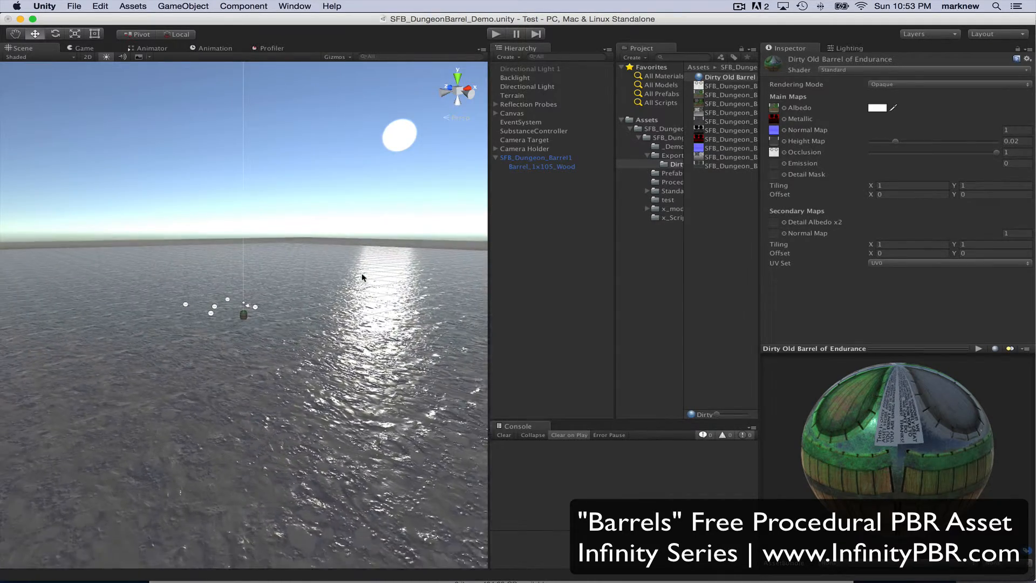
pyautogui.scroll(5, 362, 277)
pyautogui.scroll(8, 362, 277)
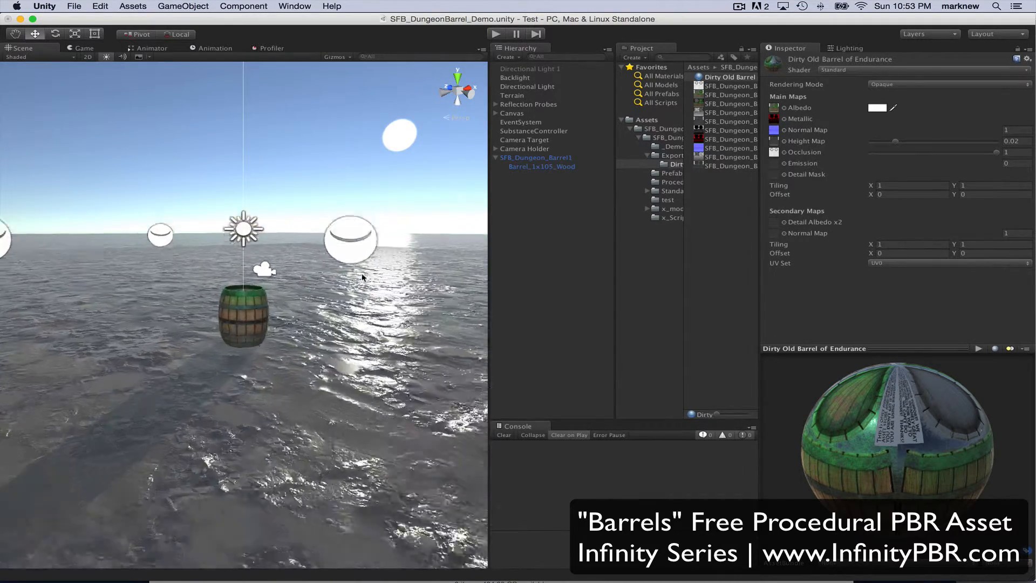
pyautogui.scroll(-4, 362, 277)
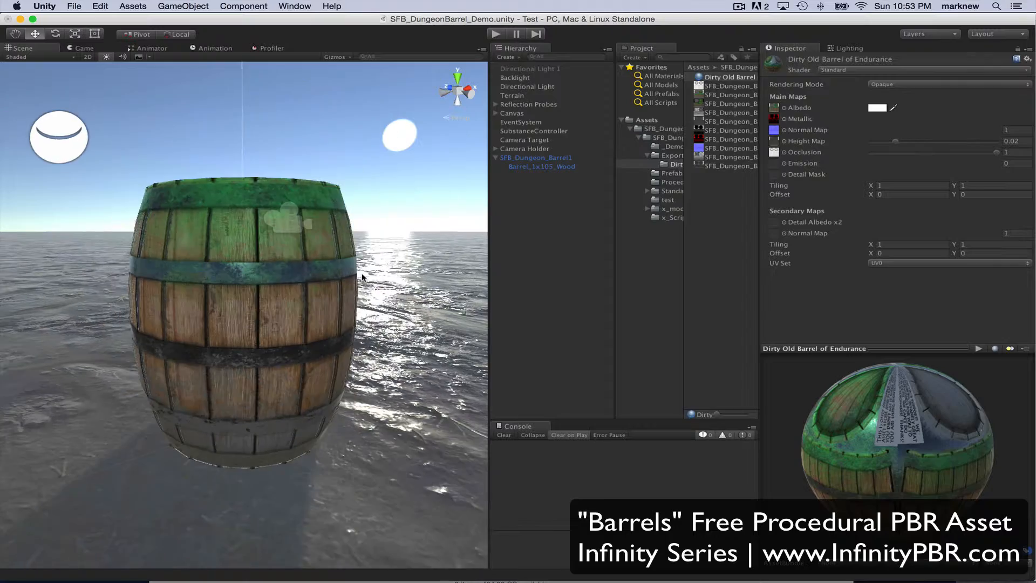
pyautogui.keyDown('alt'); pyautogui.moveTo(362, 277); pyautogui.dragTo(583, 354); pyautogui.keyUp('alt')
pyautogui.scroll(-5, 420, 332)
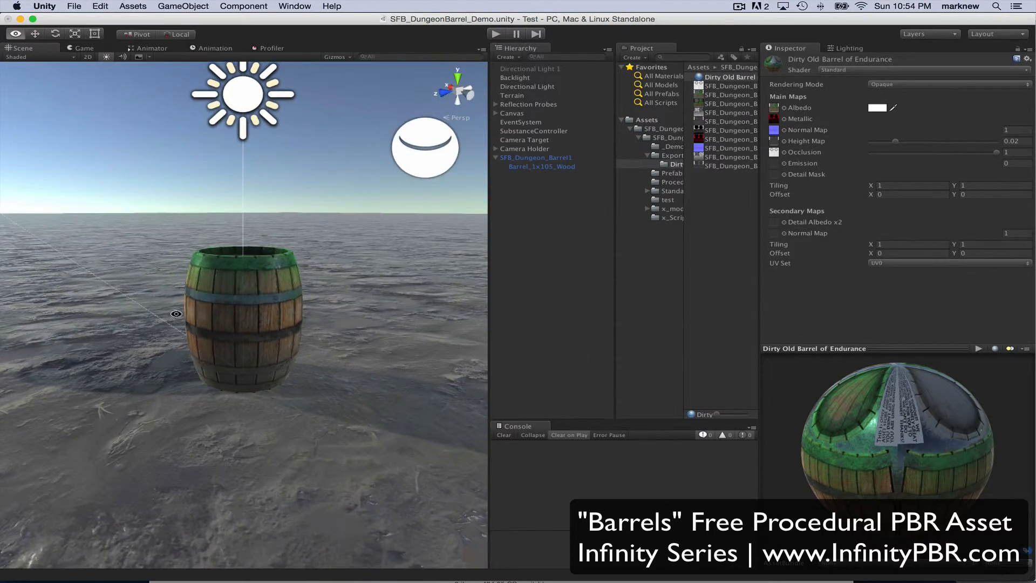
pyautogui.keyDown('alt'); pyautogui.moveTo(216, 329); pyautogui.dragTo(409, 376); pyautogui.keyUp('alt')
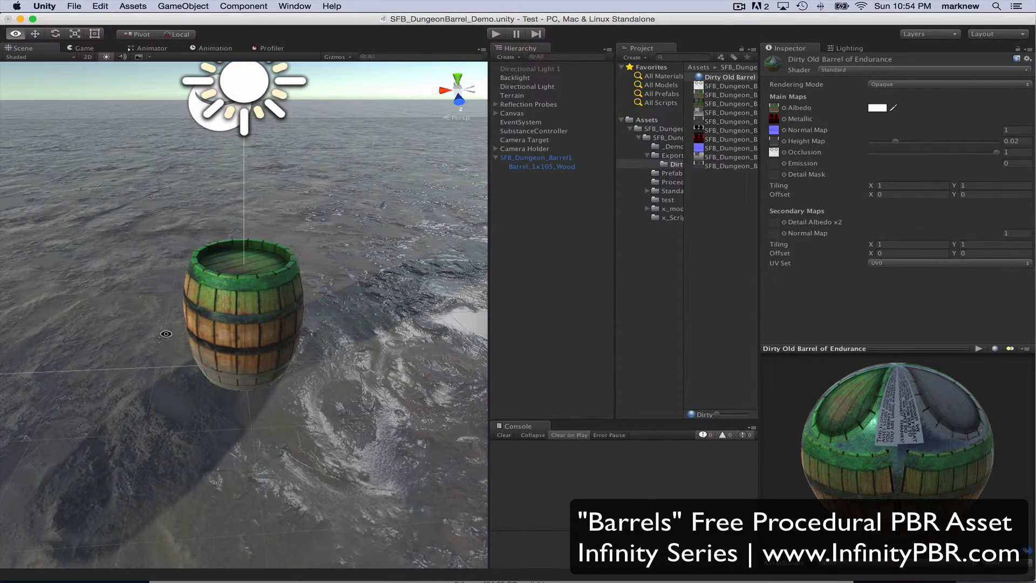
pyautogui.keyDown('alt'); pyautogui.moveTo(230, 338); pyautogui.dragTo(541, 343); pyautogui.keyUp('alt')
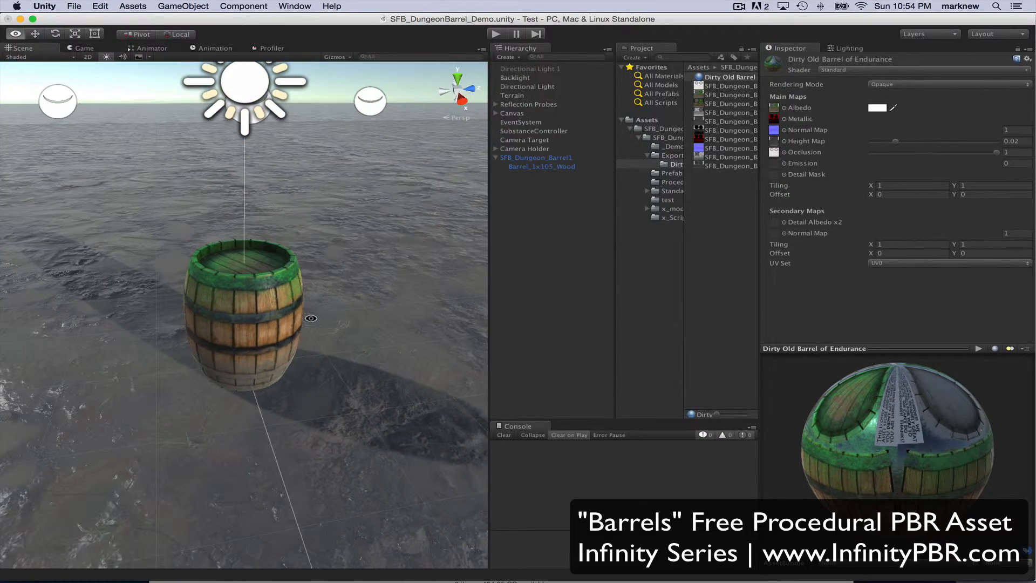
pyautogui.keyDown('alt'); pyautogui.moveTo(252, 340); pyautogui.dragTo(251, 271); pyautogui.keyUp('alt')
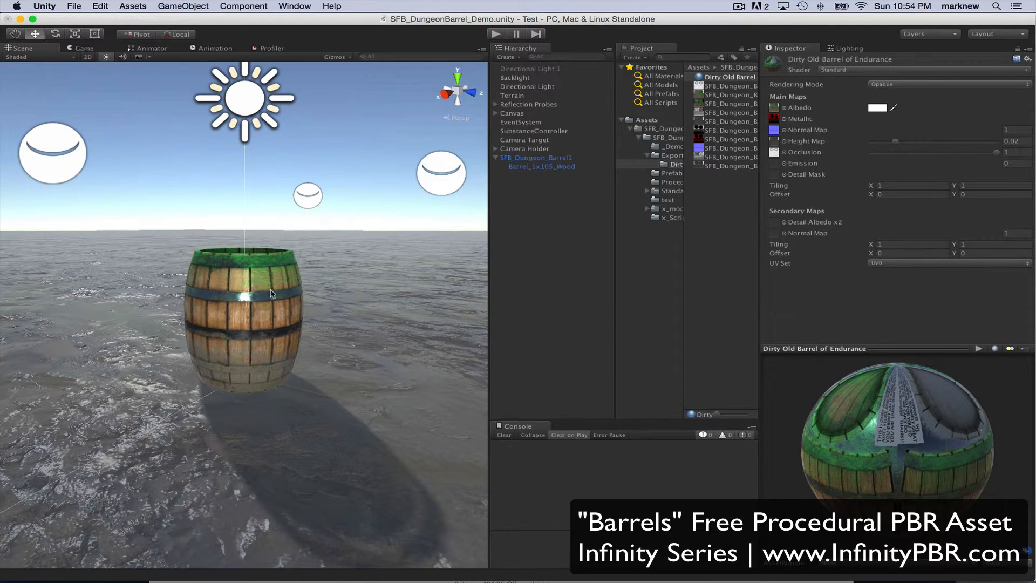